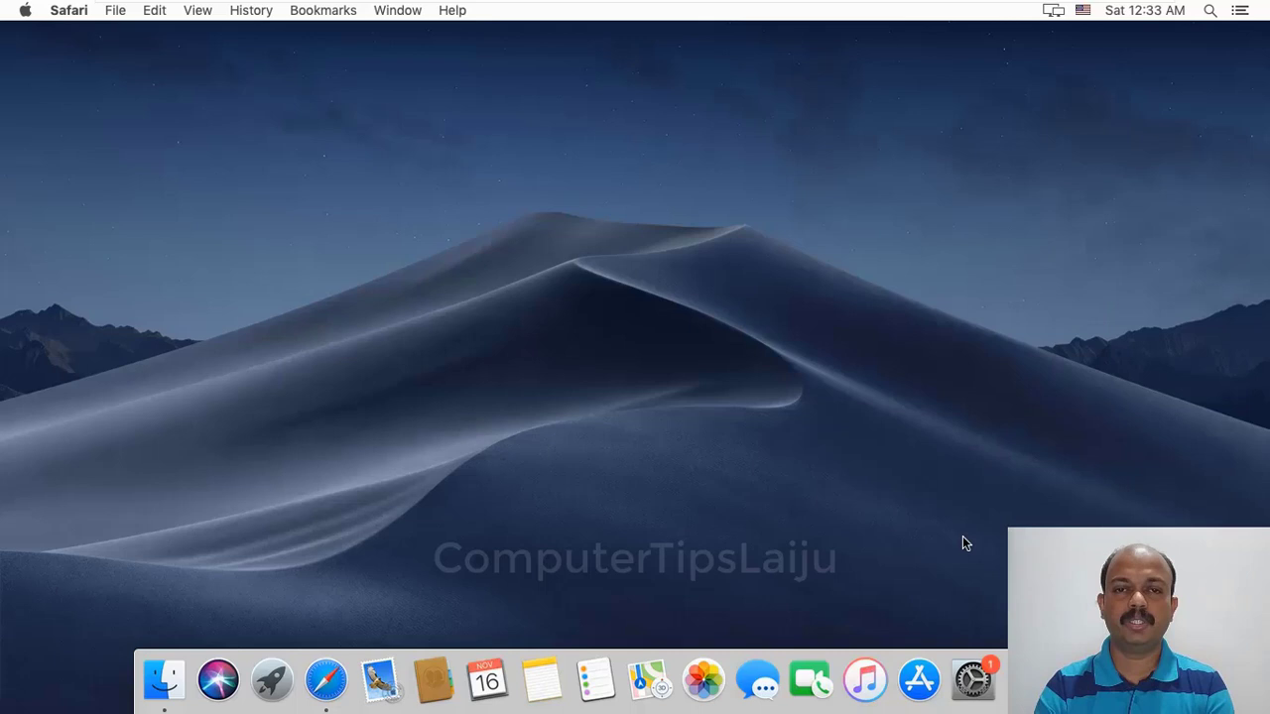
- Search the App Store for 'macos catalina', open its product page, then minimize the store
{"action": "left_click", "coordinate": [923, 674]}
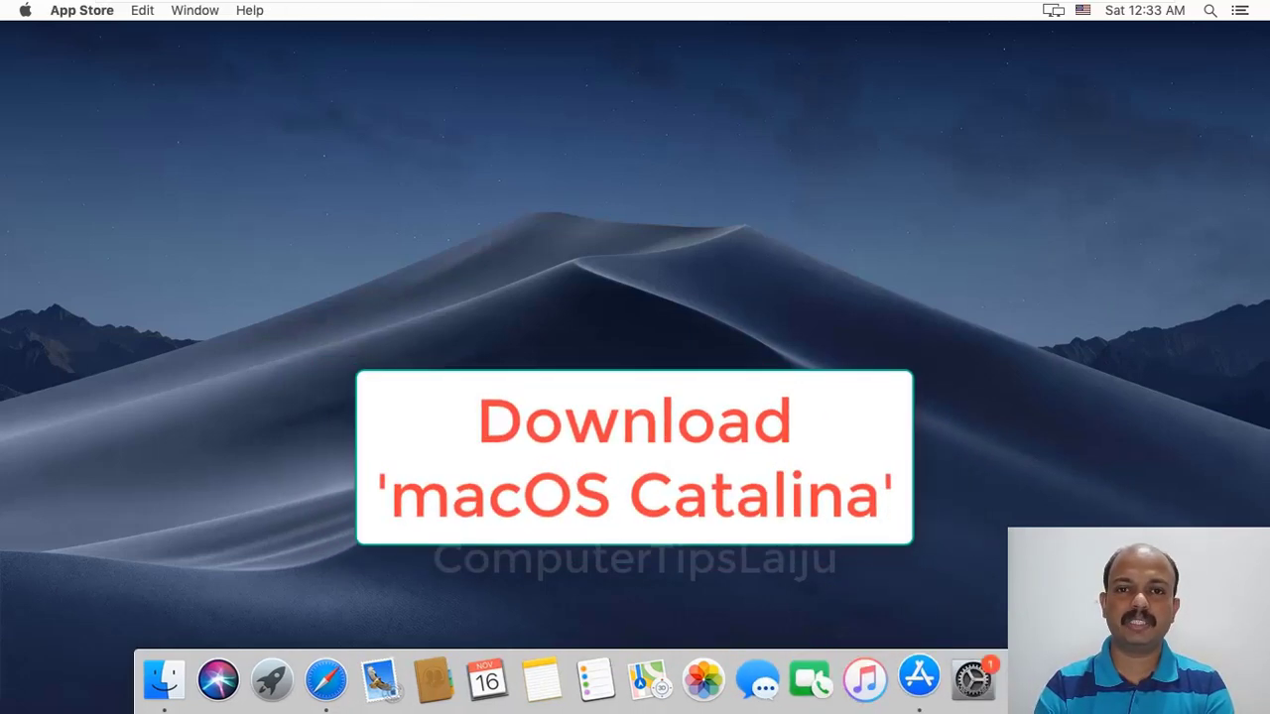
{"action": "type", "text": "ma"}
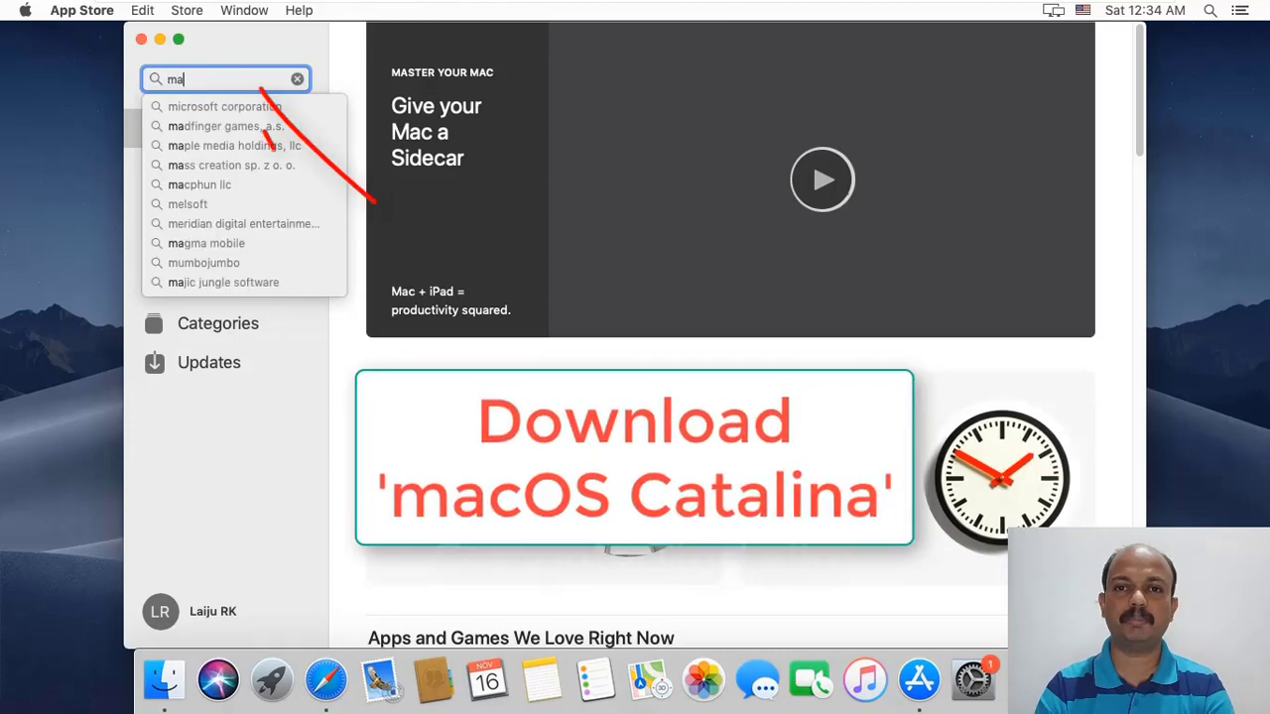
{"action": "type", "text": "cos ca"}
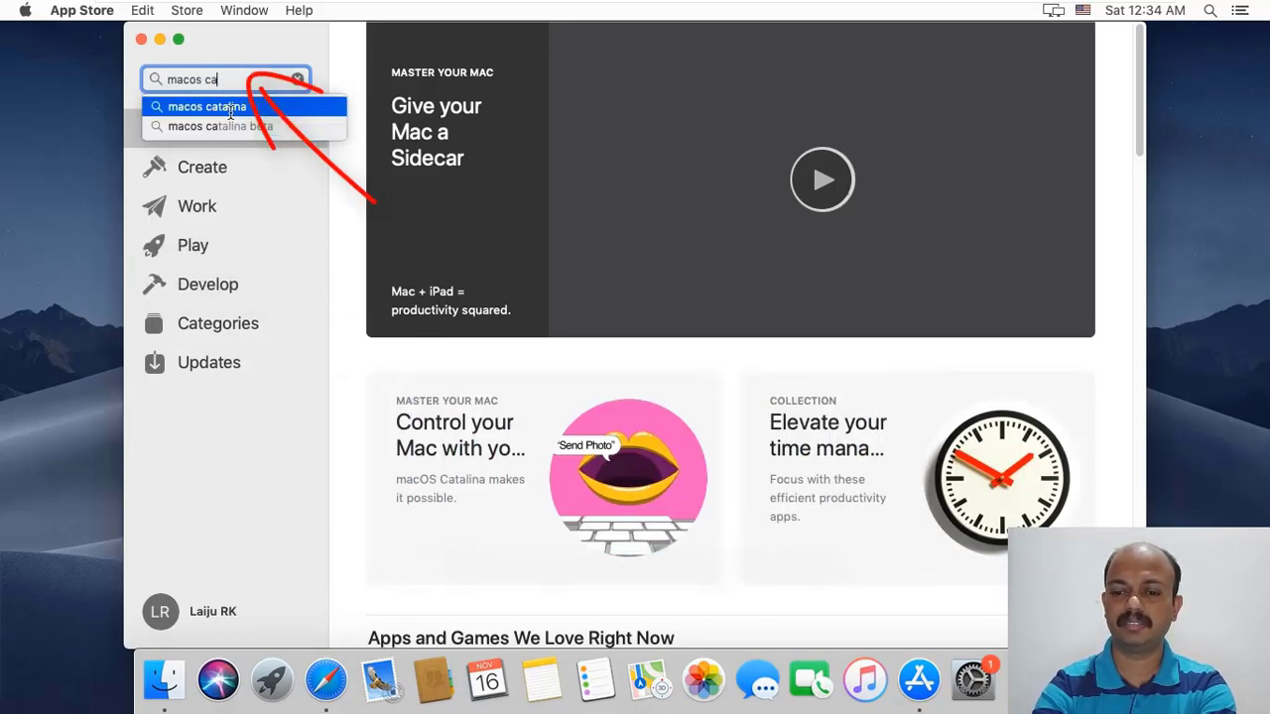
{"action": "left_click", "coordinate": [230, 106]}
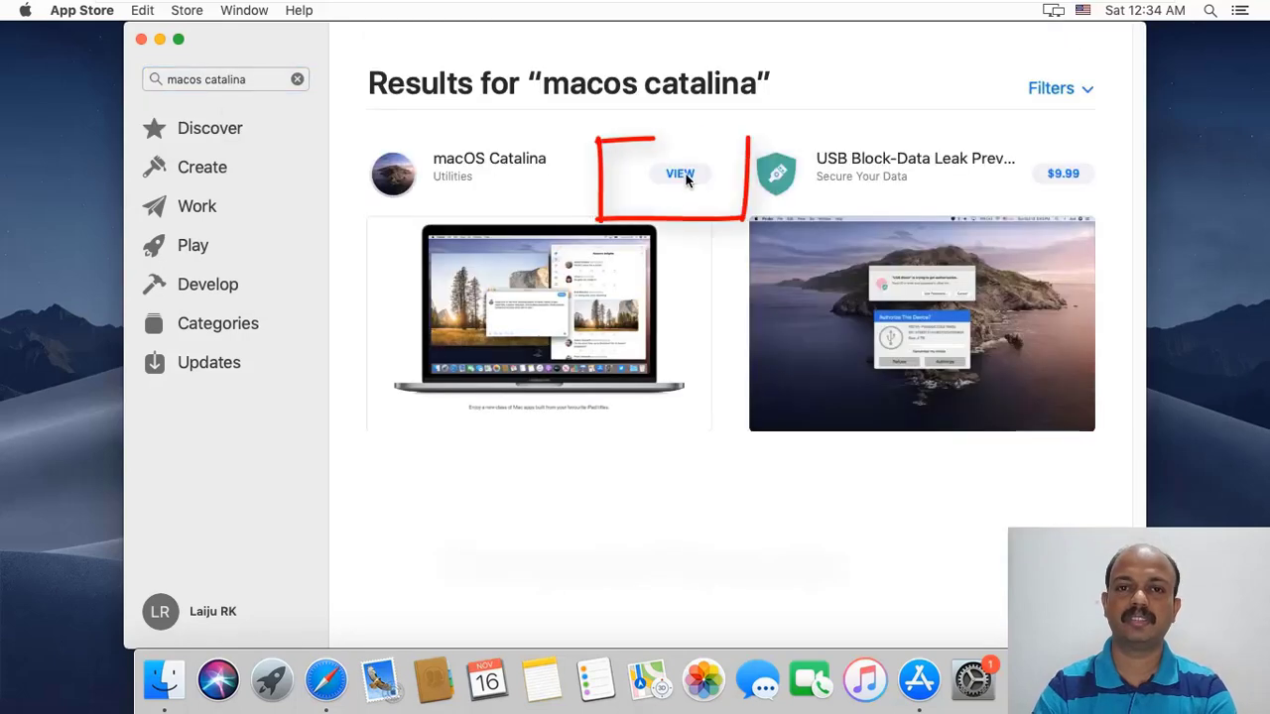
{"action": "left_click", "coordinate": [681, 175]}
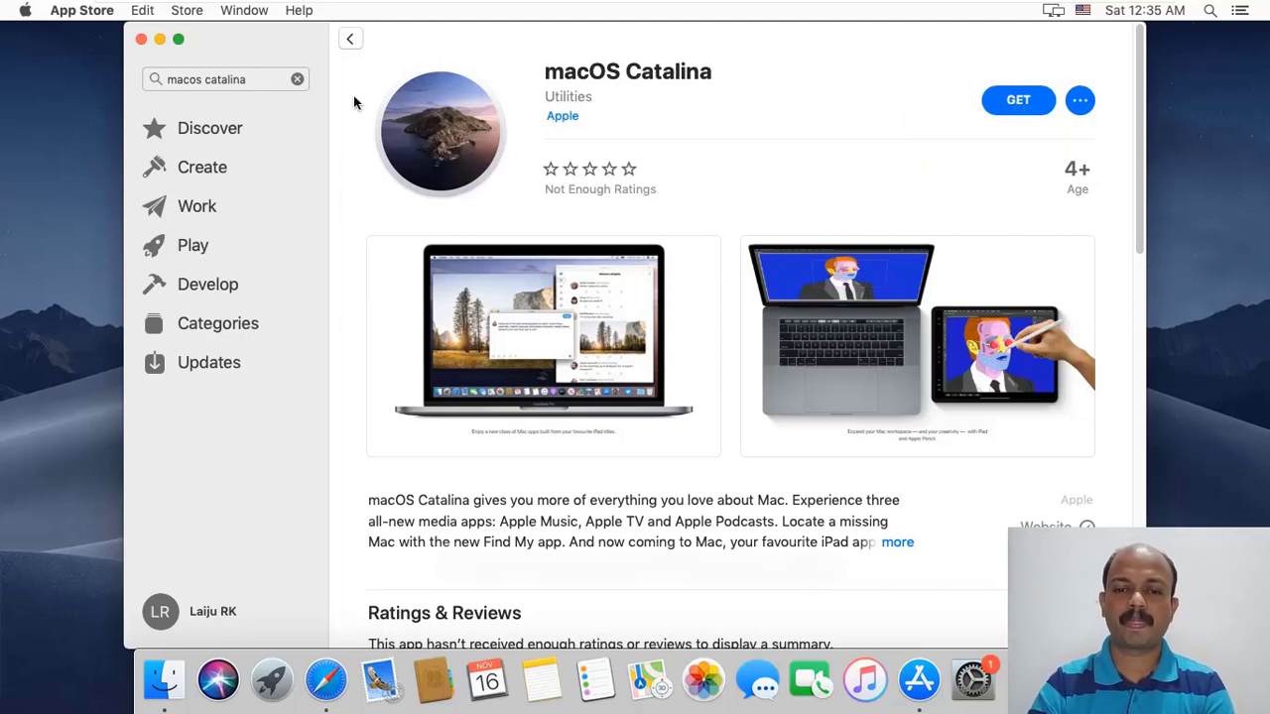
{"action": "left_click", "coordinate": [161, 40]}
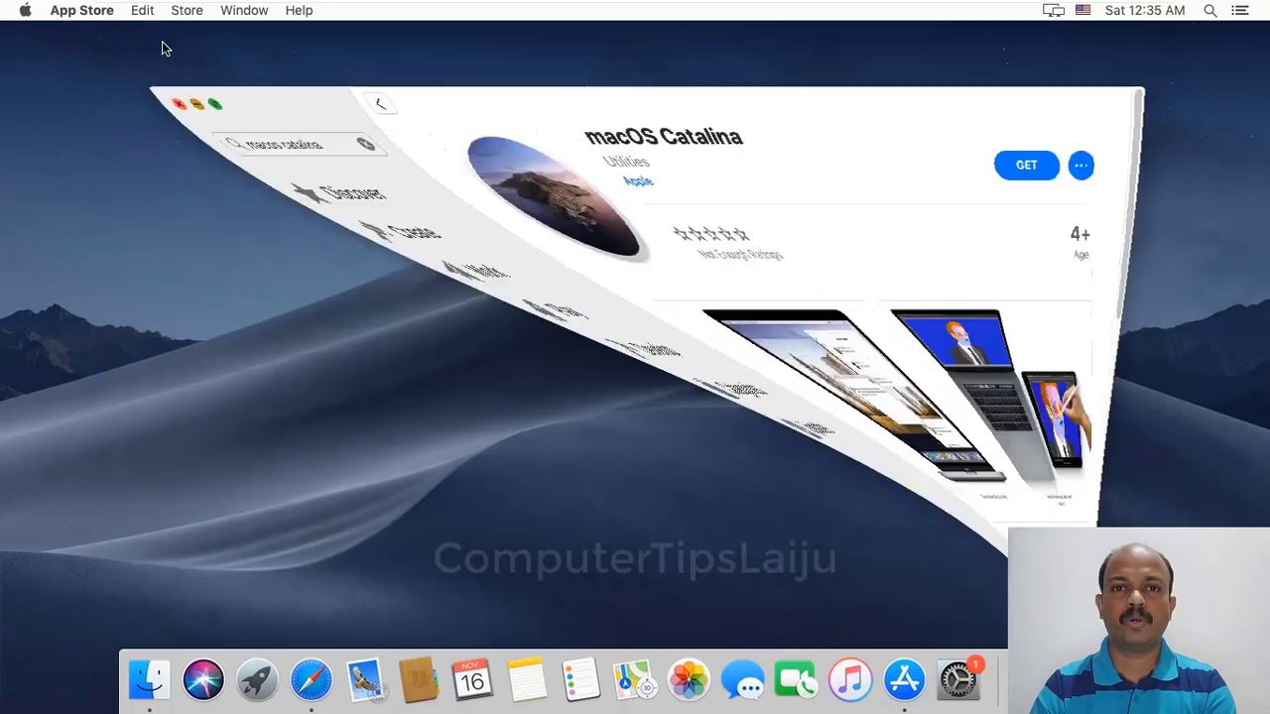
- Start the macOS Catalina 10.15.1 (8.13 GB) upgrade download in Software Update
{"action": "left_click", "coordinate": [942, 678]}
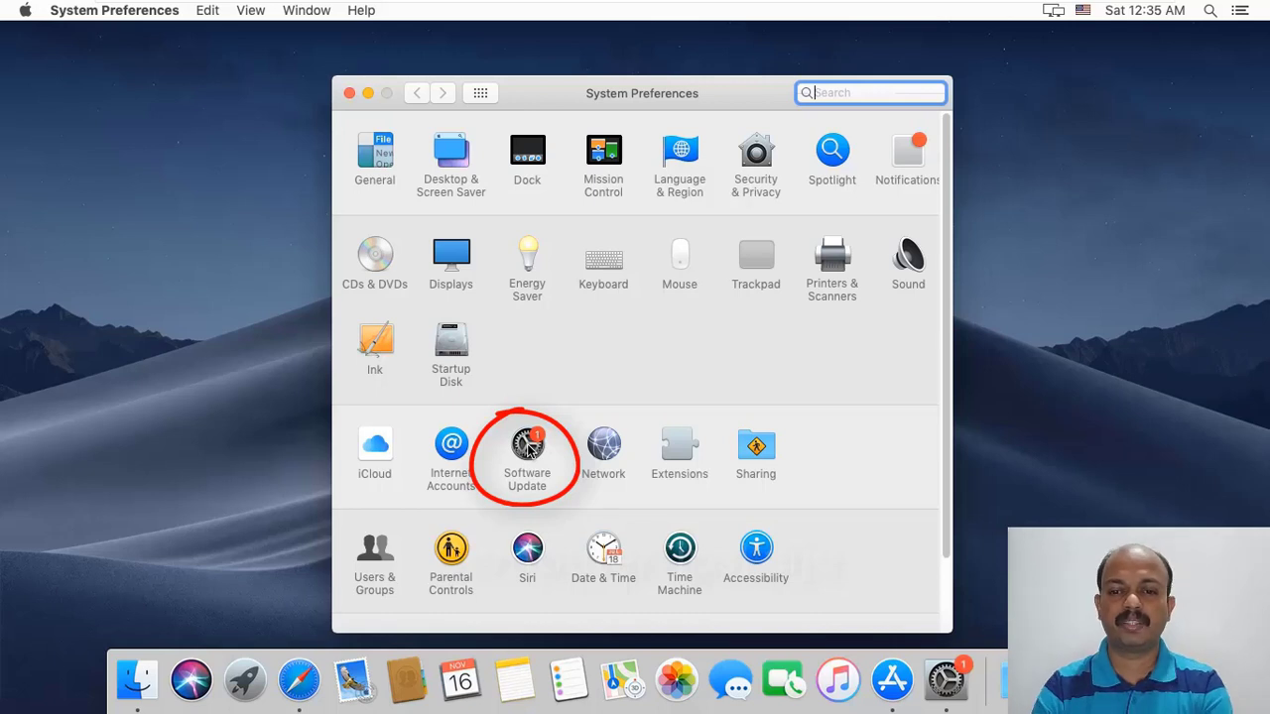
{"action": "left_click", "coordinate": [529, 444]}
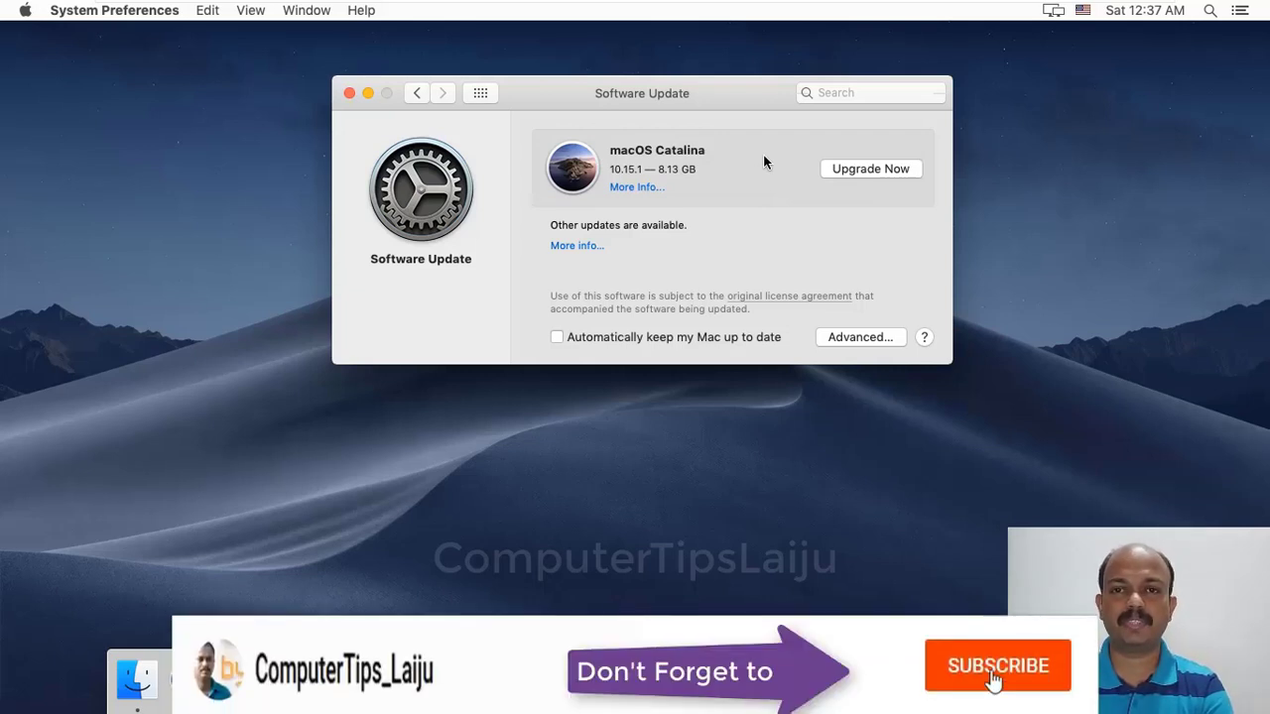
{"action": "left_click", "coordinate": [879, 173]}
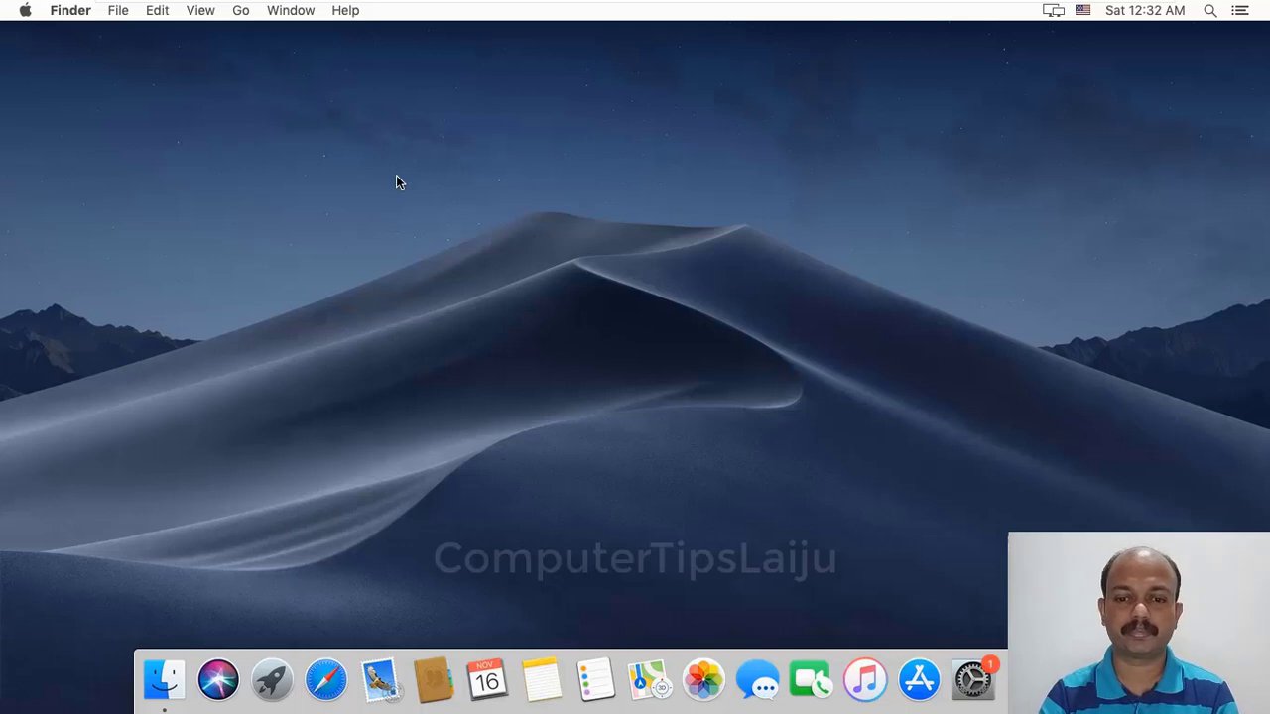
- Google 'download macos catalina dmg' in Safari, browse the results, then close the window
{"action": "left_click", "coordinate": [327, 679]}
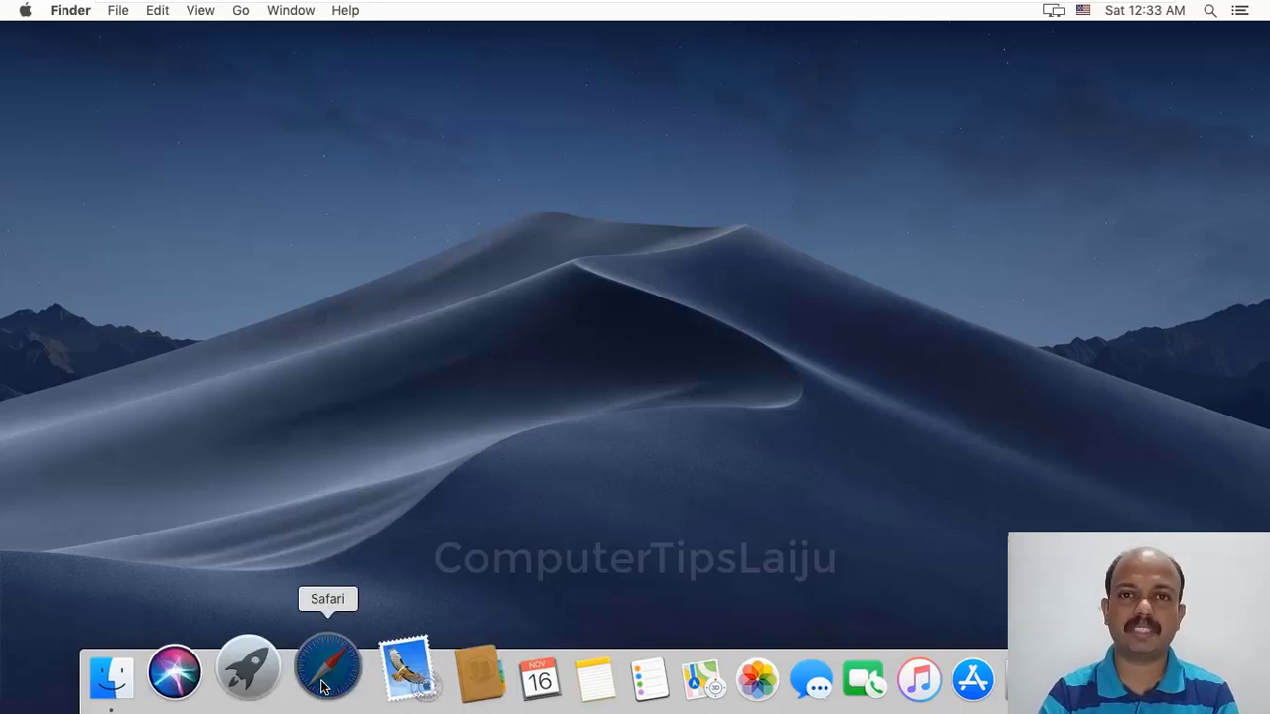
{"action": "type", "text": "downl"}
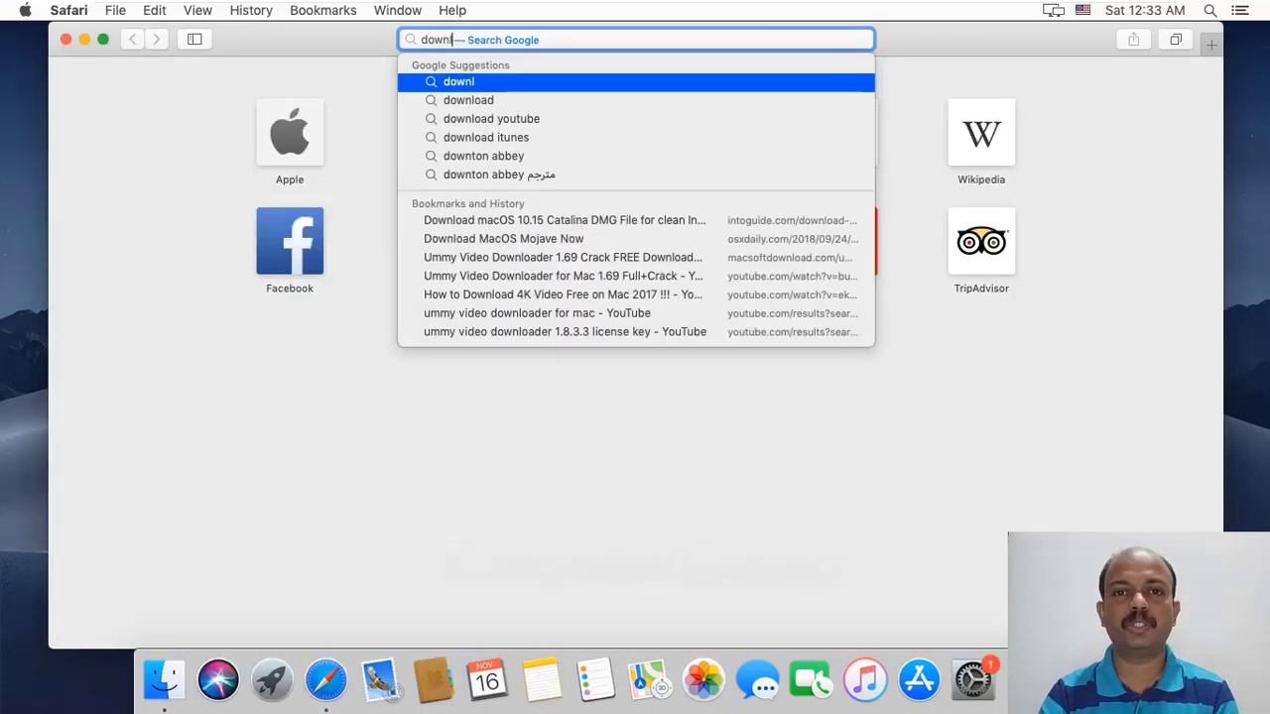
{"action": "type", "text": "oad macos catalina dmg"}
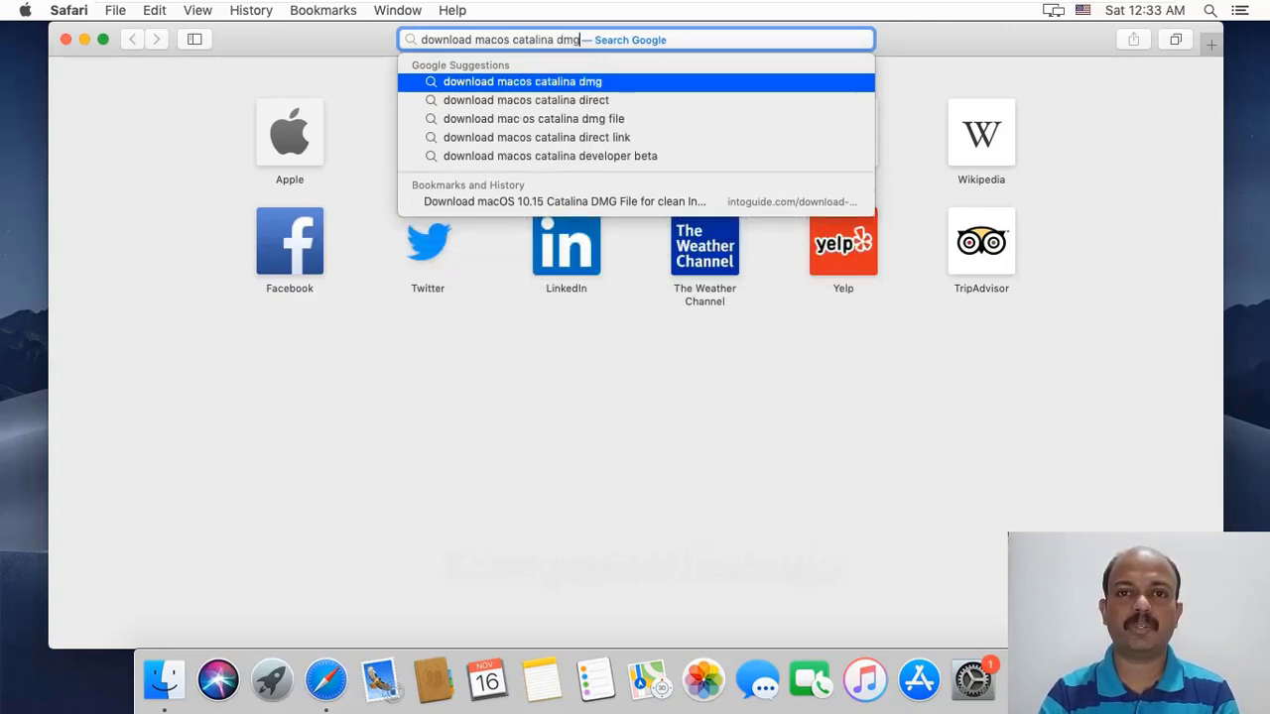
{"action": "key", "text": "Return"}
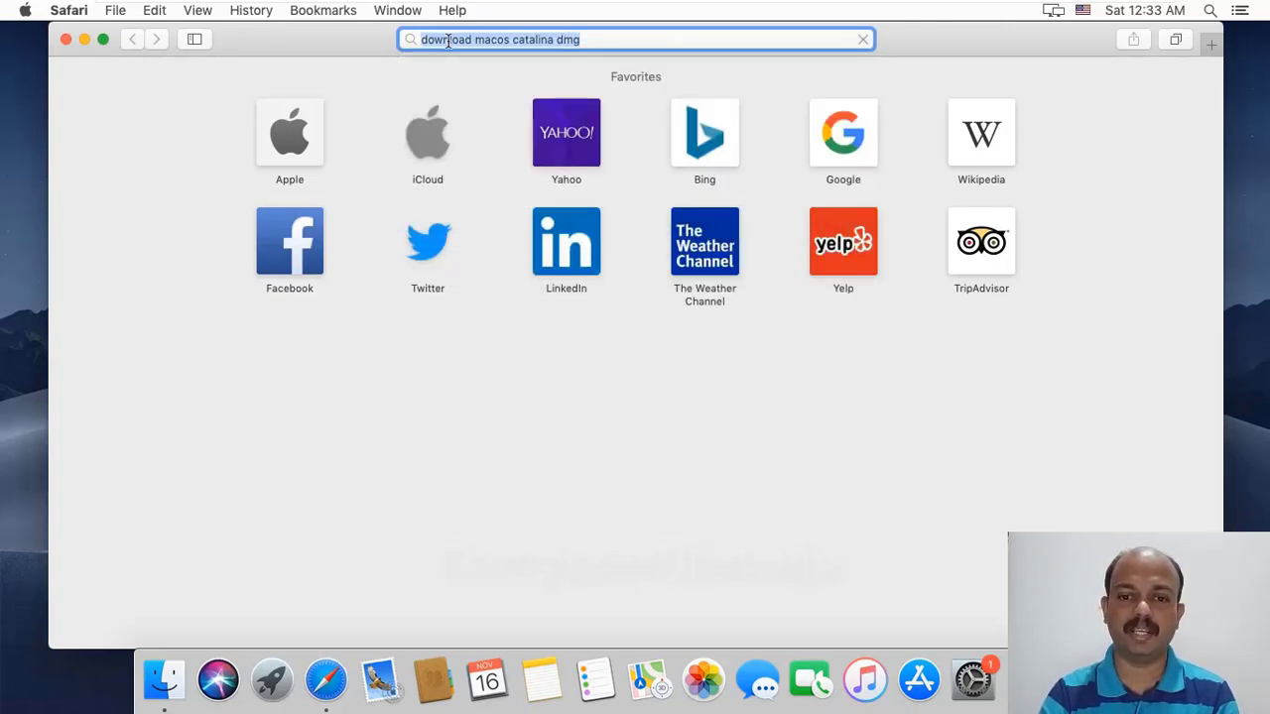
{"action": "scroll", "coordinate": [466, 365], "scroll_direction": "down", "scroll_amount": 1}
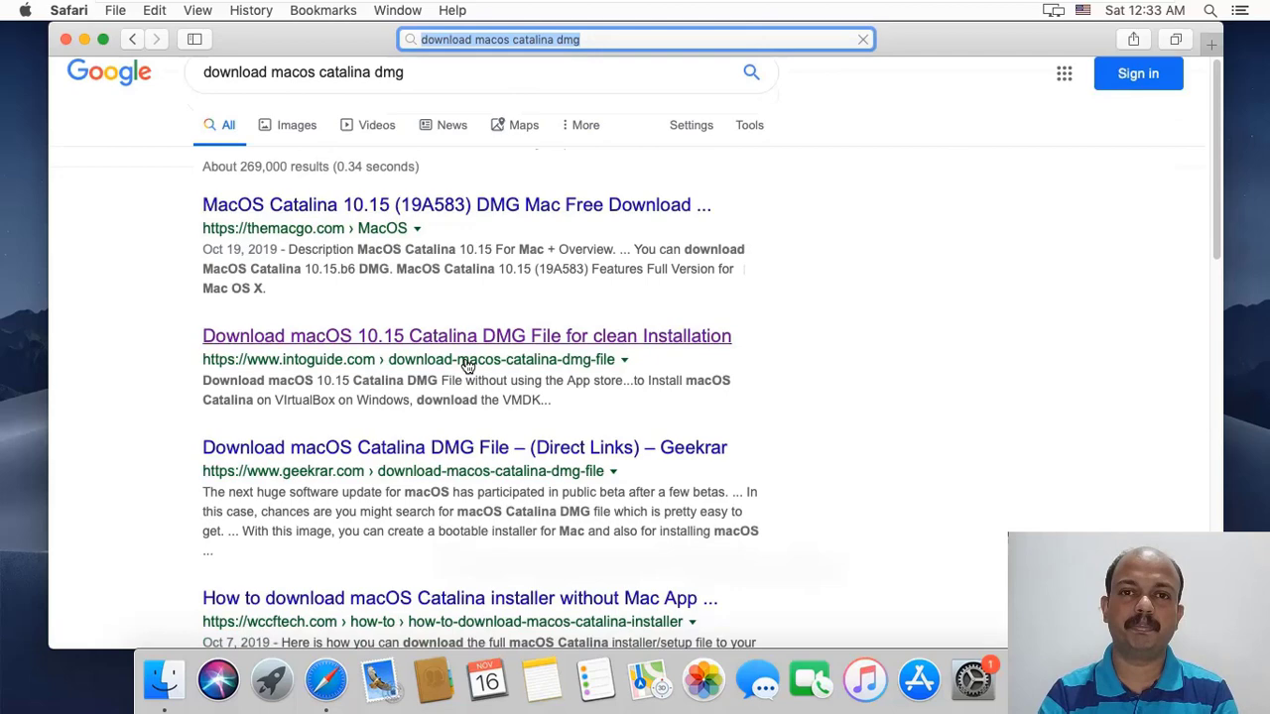
{"action": "scroll", "coordinate": [466, 365], "scroll_direction": "down", "scroll_amount": 2}
{"action": "scroll", "coordinate": [485, 364], "scroll_direction": "down", "scroll_amount": 5}
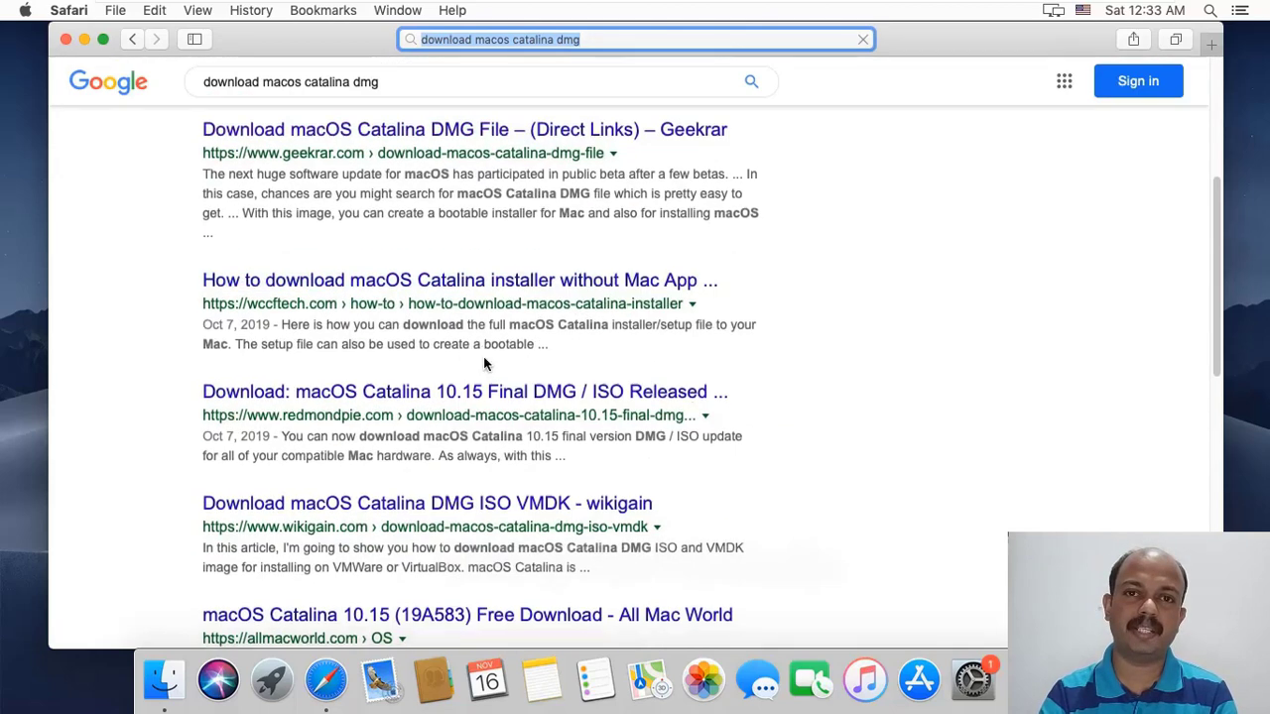
{"action": "scroll", "coordinate": [484, 364], "scroll_direction": "down", "scroll_amount": 15}
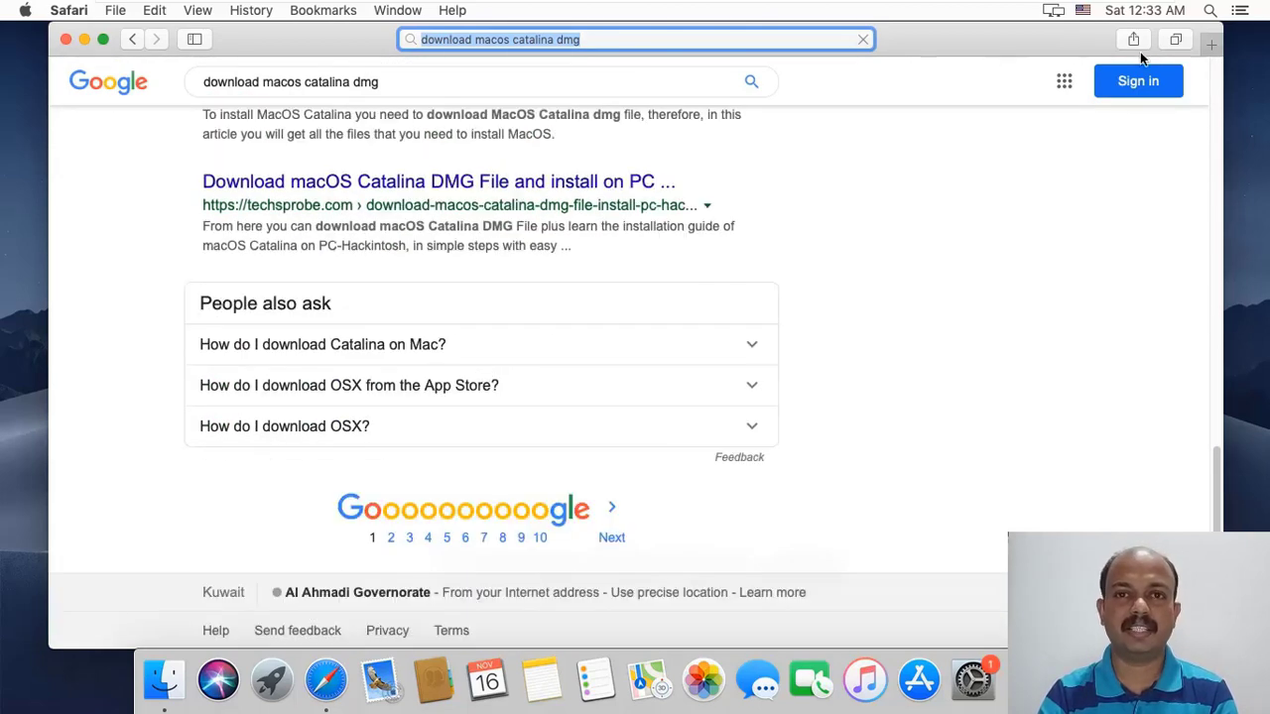
{"action": "left_click", "coordinate": [67, 41]}
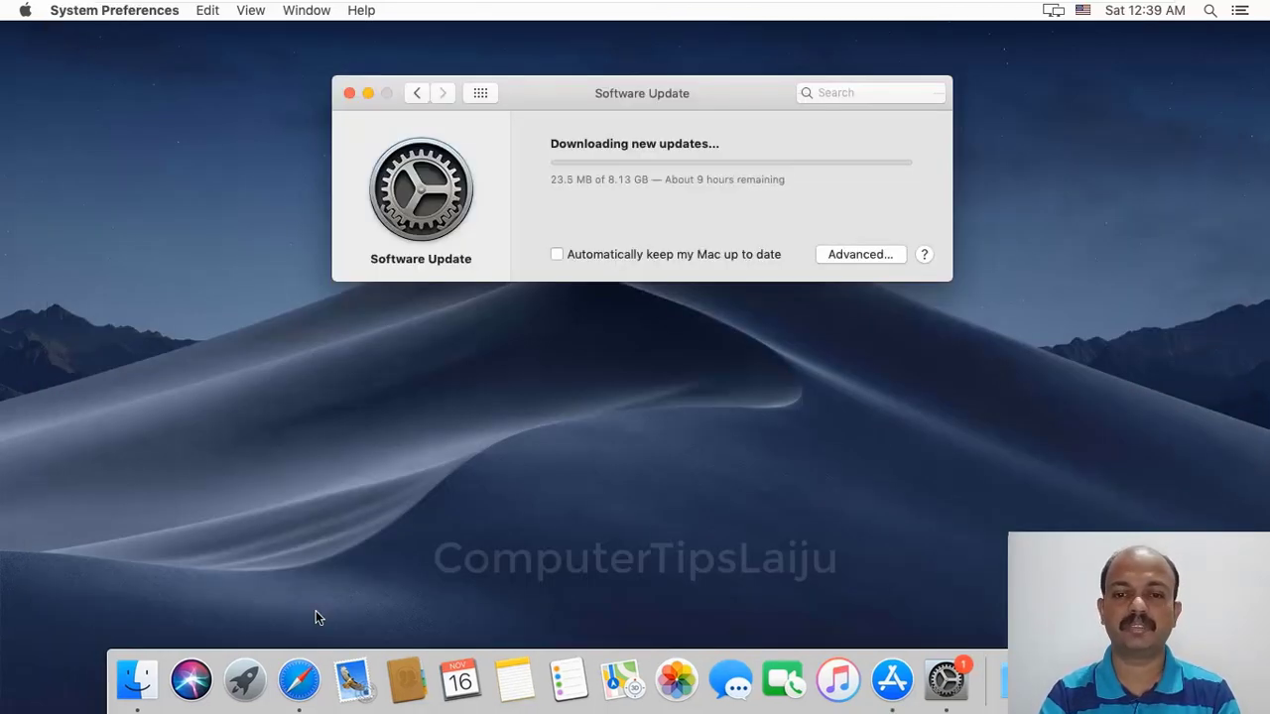
- Google 'install disk creator' in Safari to bring up the MacDaddy page
{"action": "left_click", "coordinate": [299, 679]}
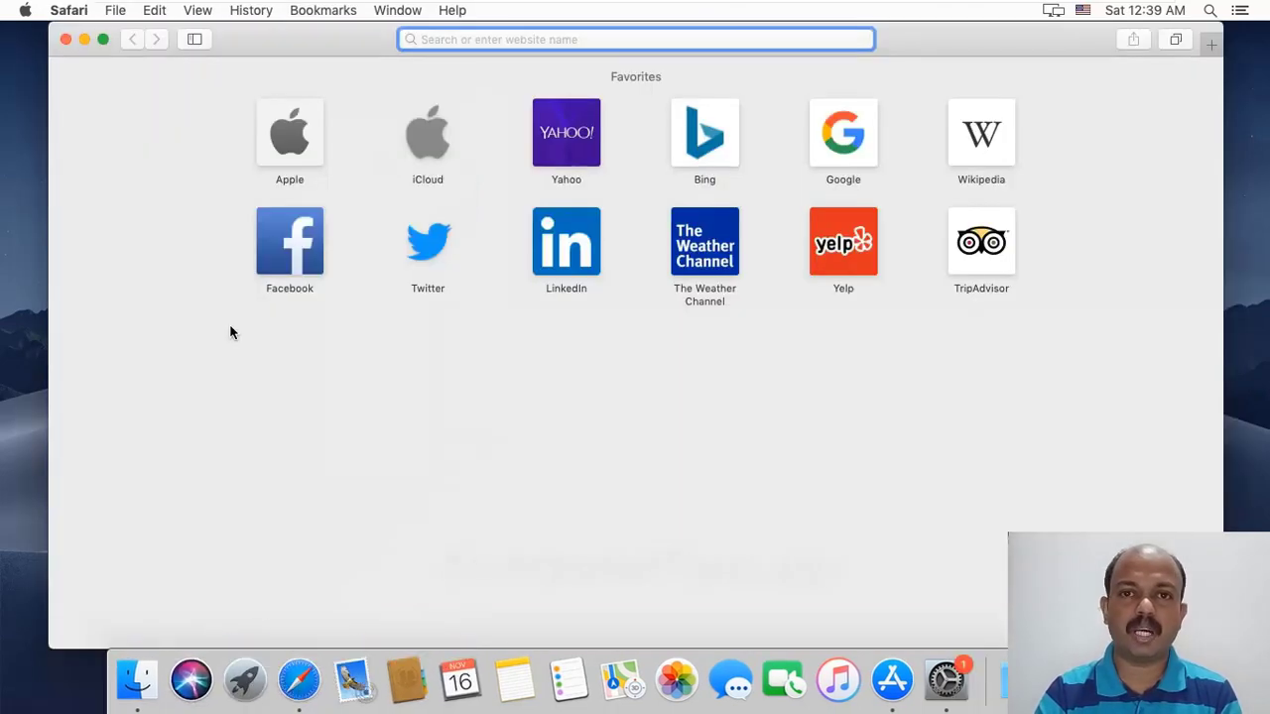
{"action": "type", "text": "install d"}
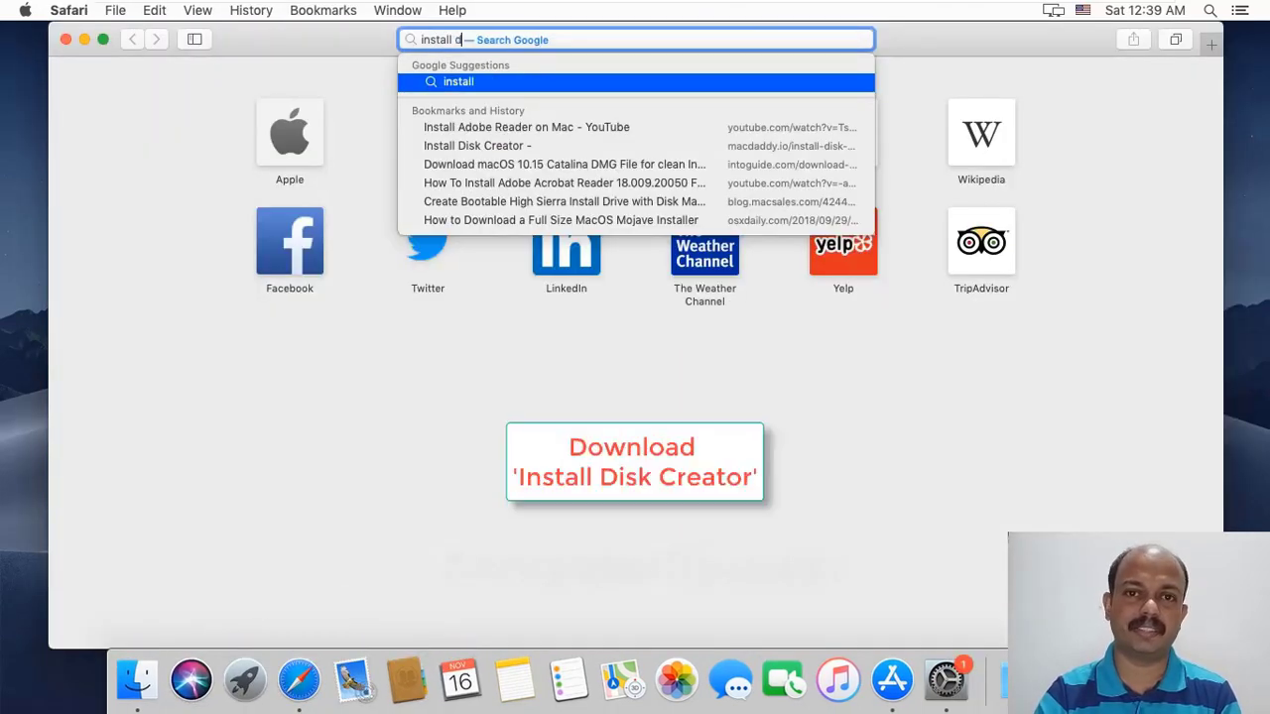
{"action": "type", "text": "isk creat"}
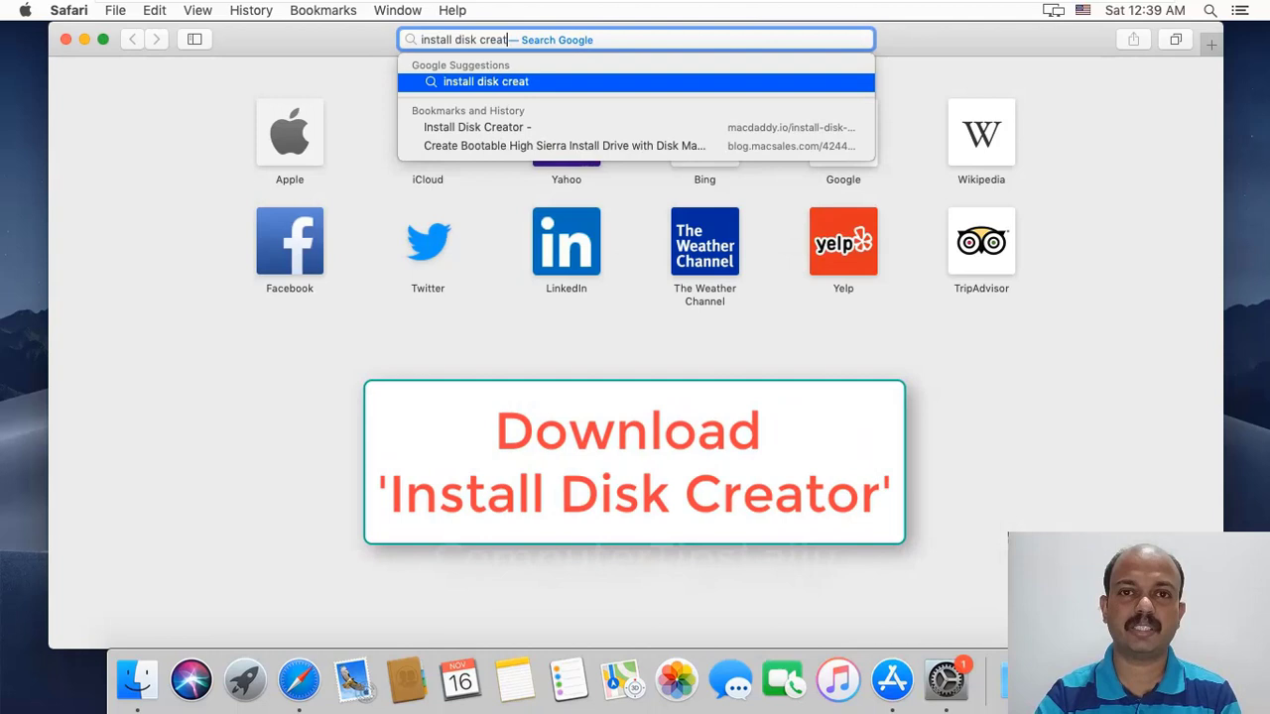
{"action": "type", "text": "or"}
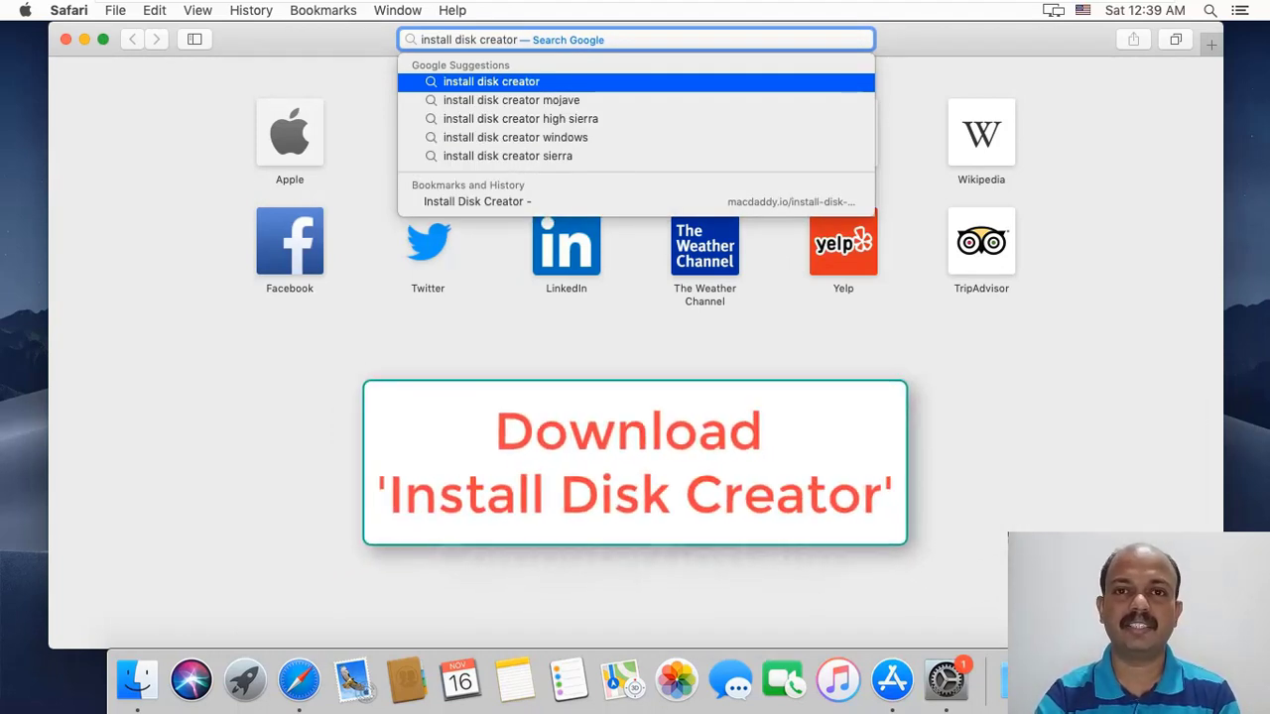
{"action": "key", "text": "Escape"}
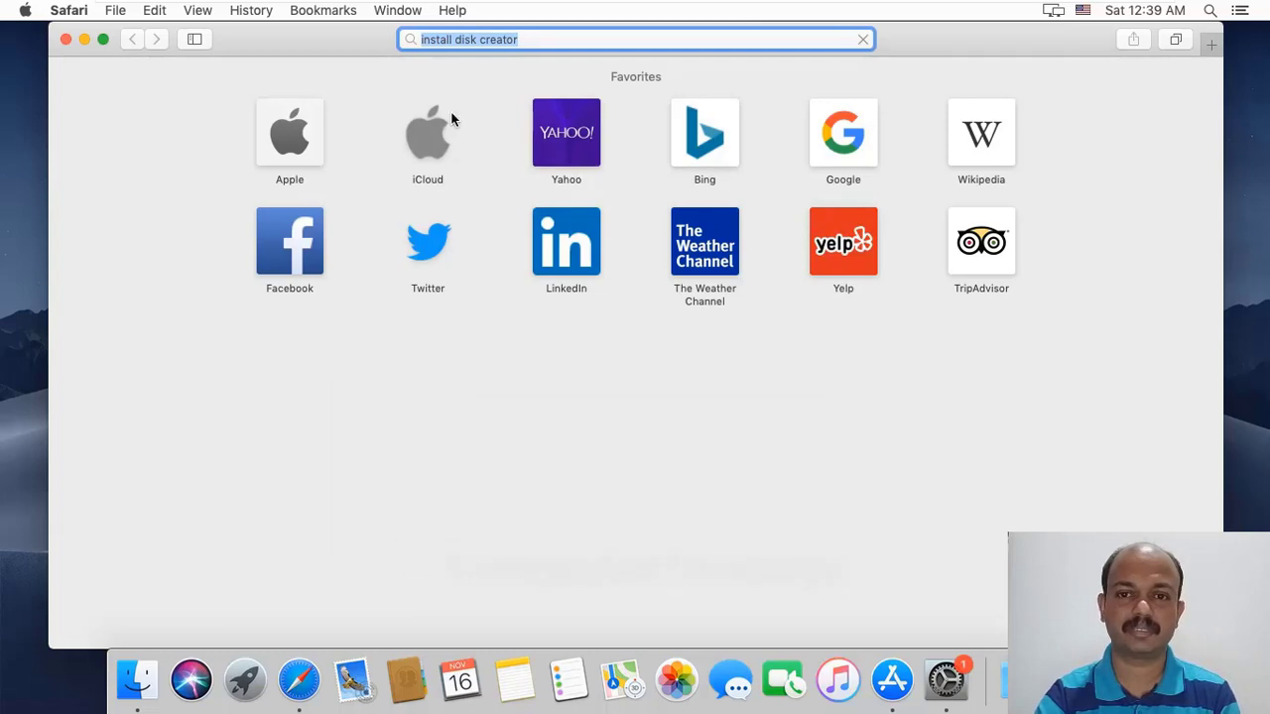
{"action": "key", "text": "Return"}
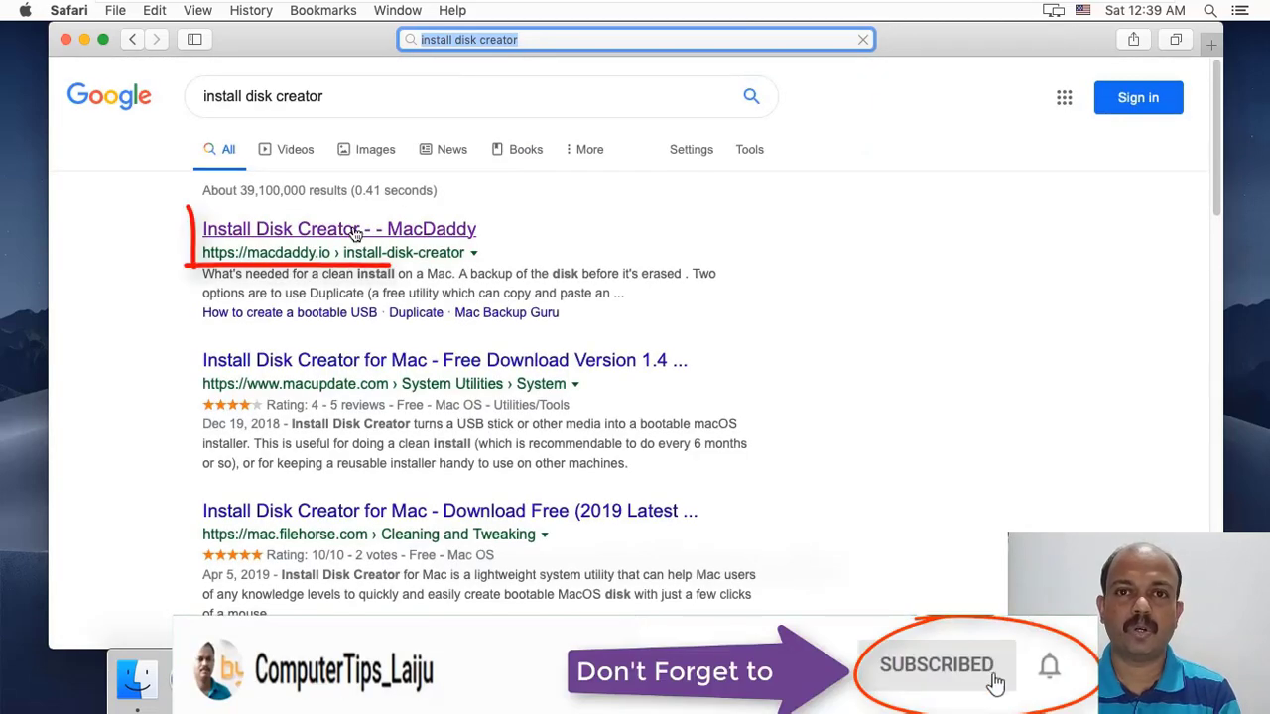
- Download InstallDiskCreator.zip from macdaddy.io and check its progress in Safari's Downloads
{"action": "left_click", "coordinate": [354, 230]}
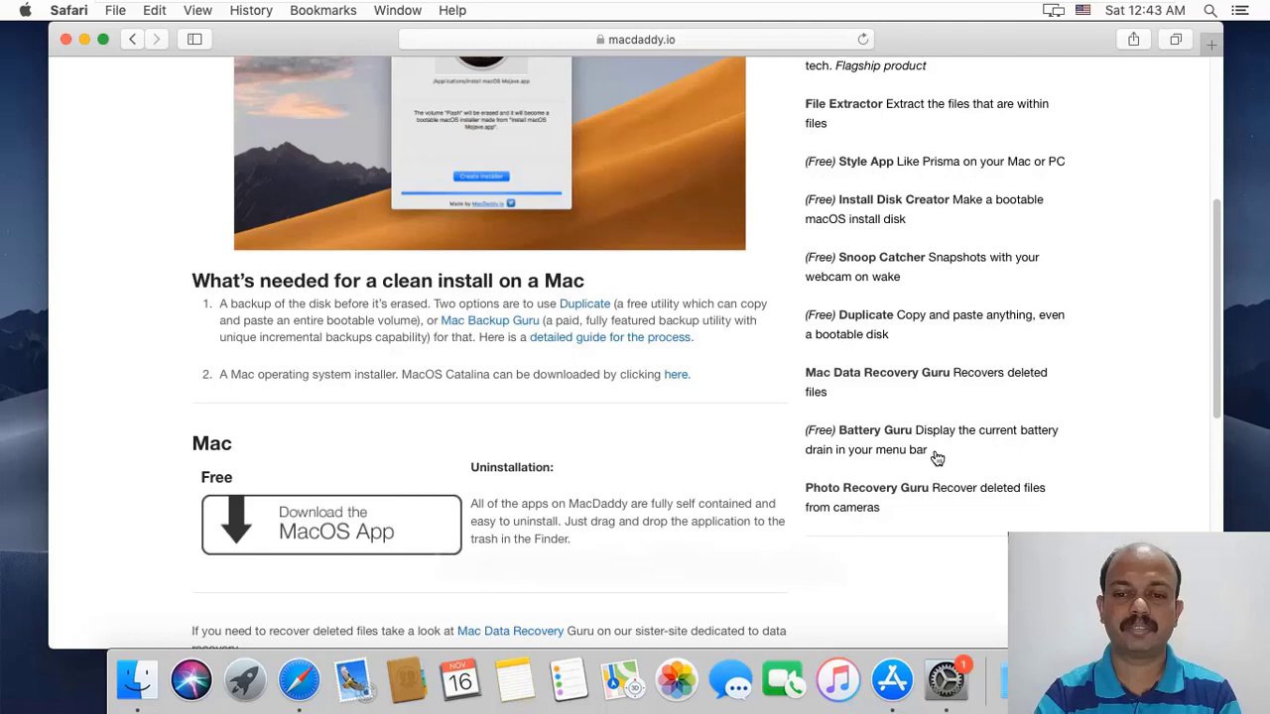
{"action": "left_click", "coordinate": [250, 528]}
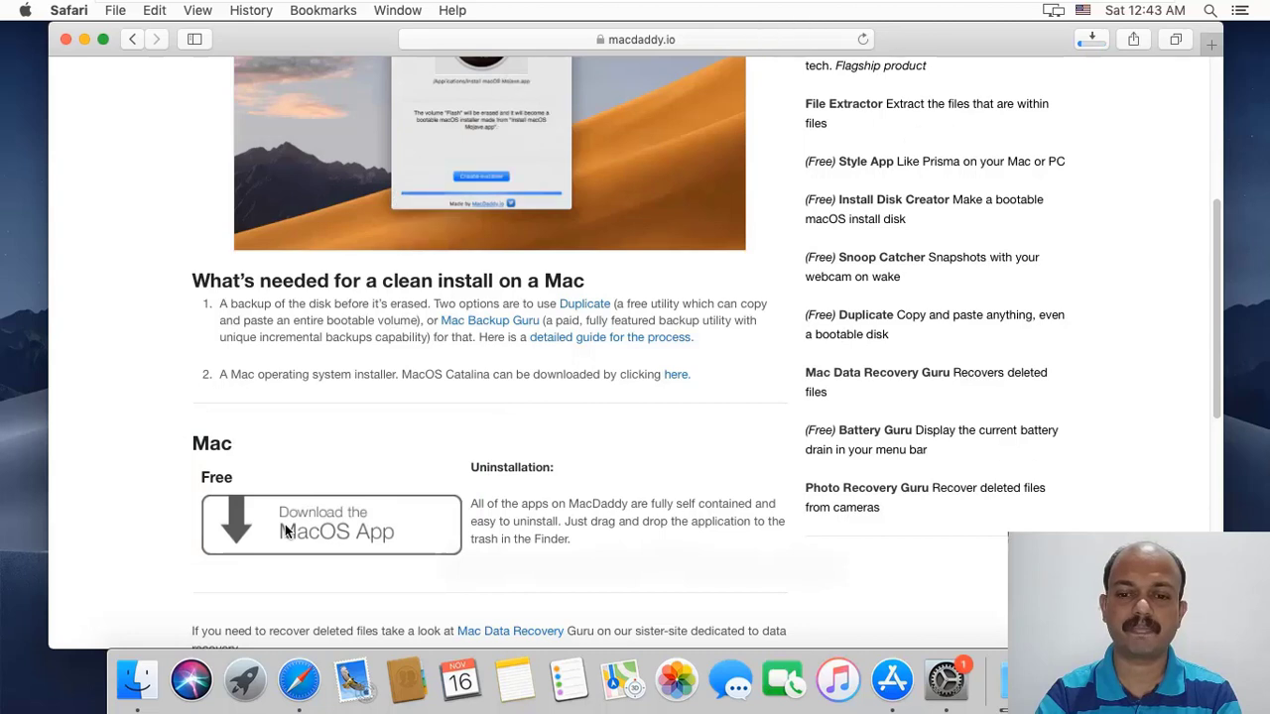
{"action": "left_click", "coordinate": [1092, 42]}
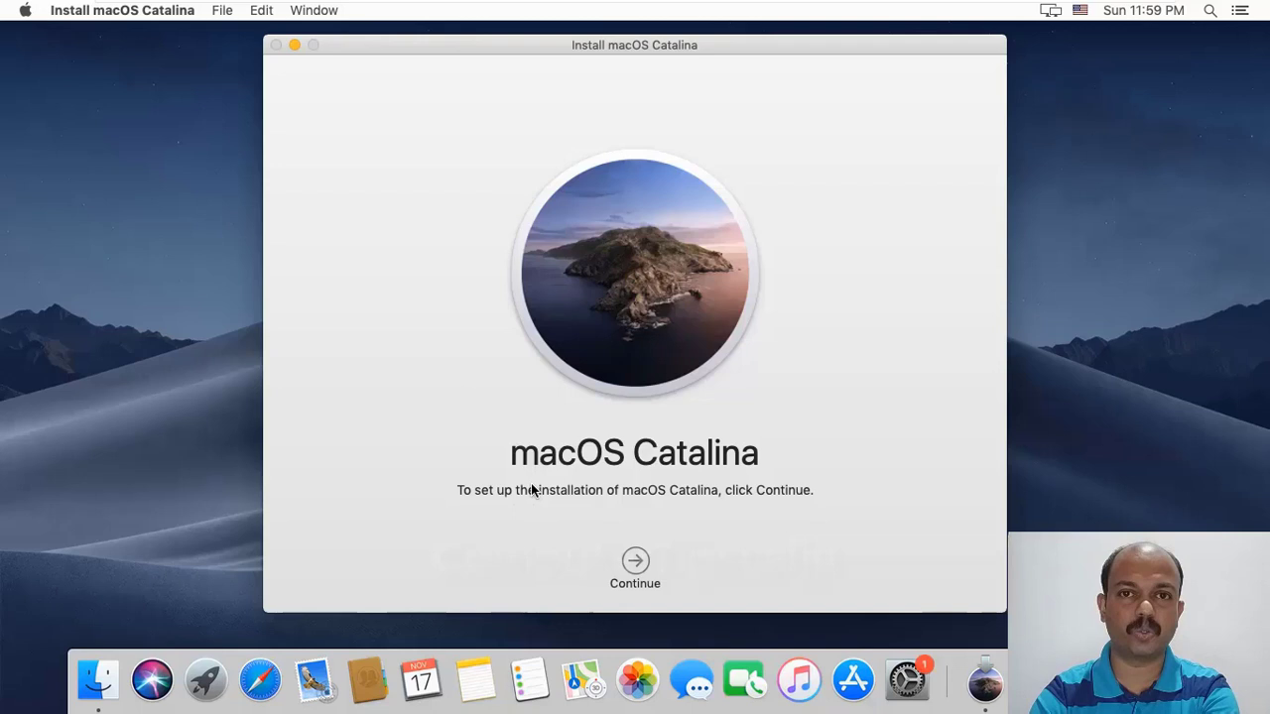
- Quit Install macOS Catalina from its app menu without installing
{"action": "left_click", "coordinate": [83, 12]}
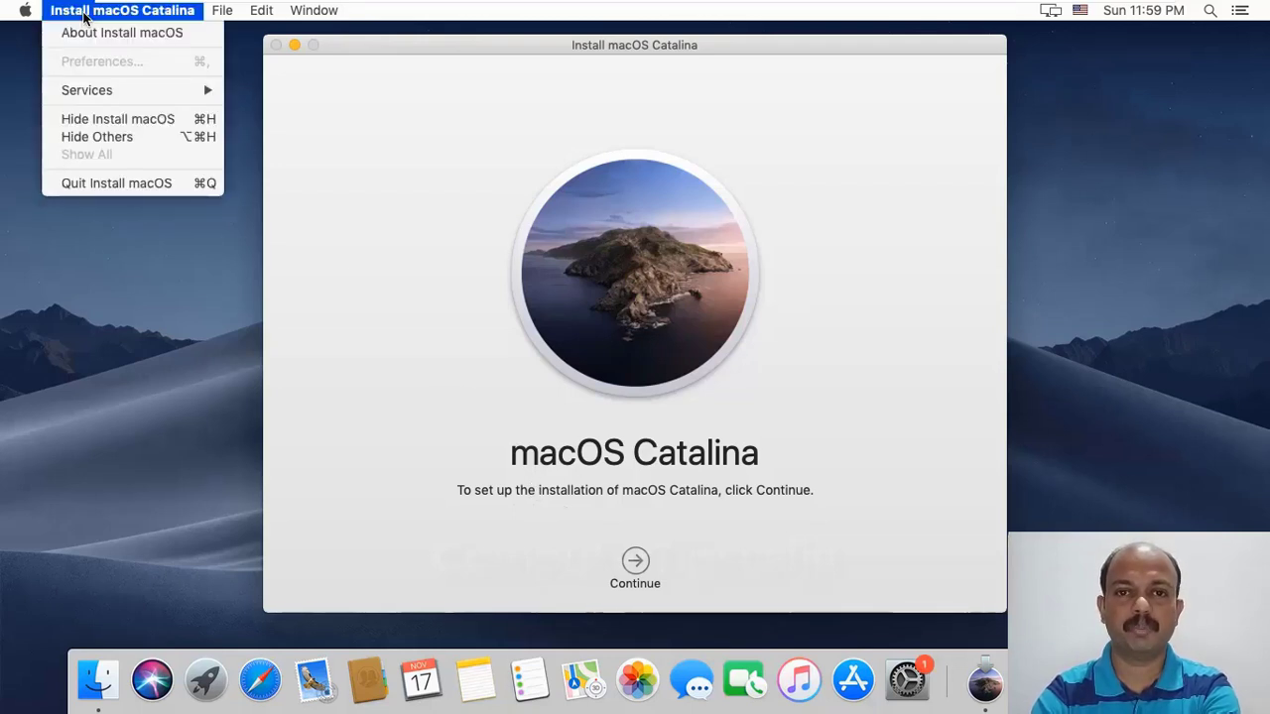
{"action": "left_click", "coordinate": [114, 184]}
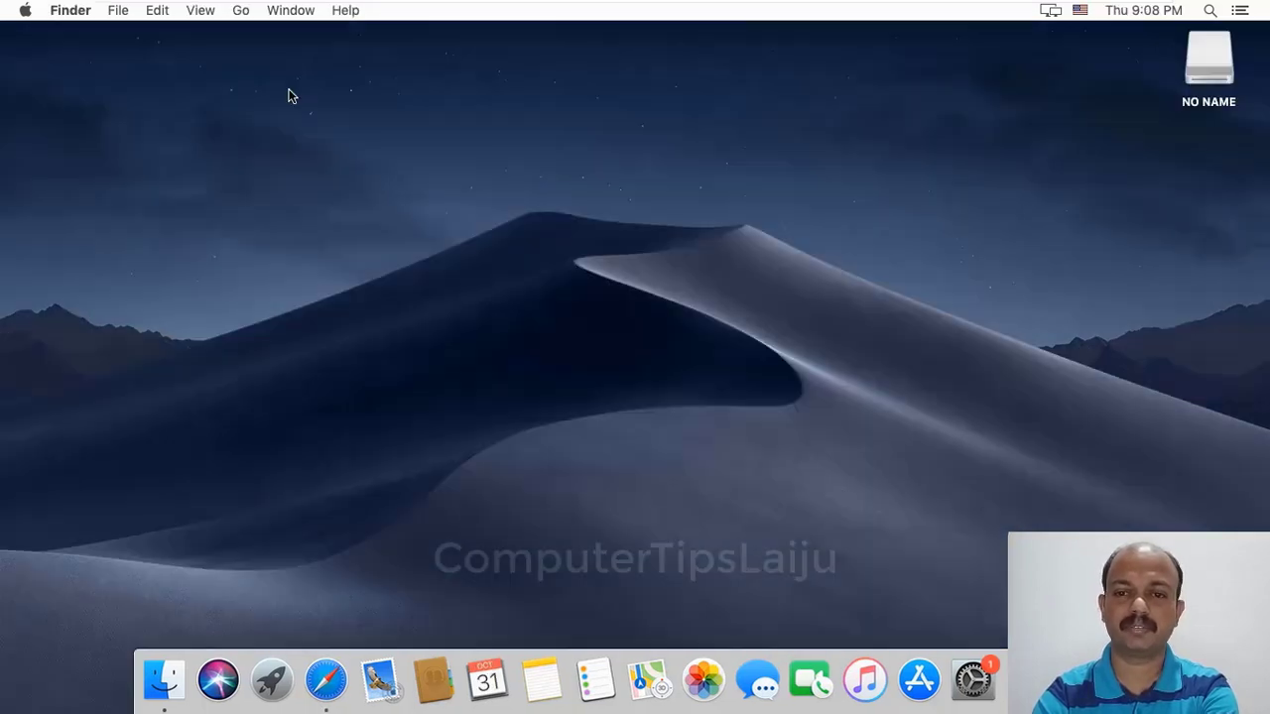
- Go to Applications and Get Info on Install macOS Catalina to confirm it is there
{"action": "left_click", "coordinate": [241, 10]}
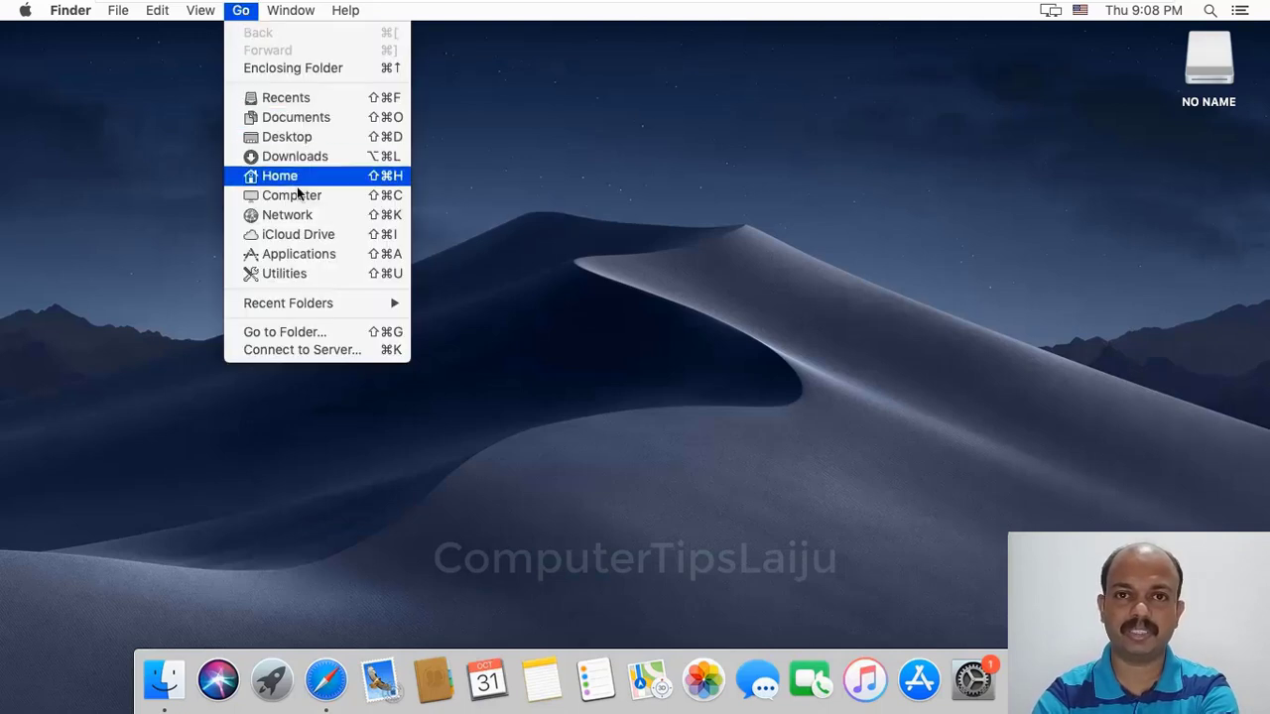
{"action": "left_click", "coordinate": [298, 254]}
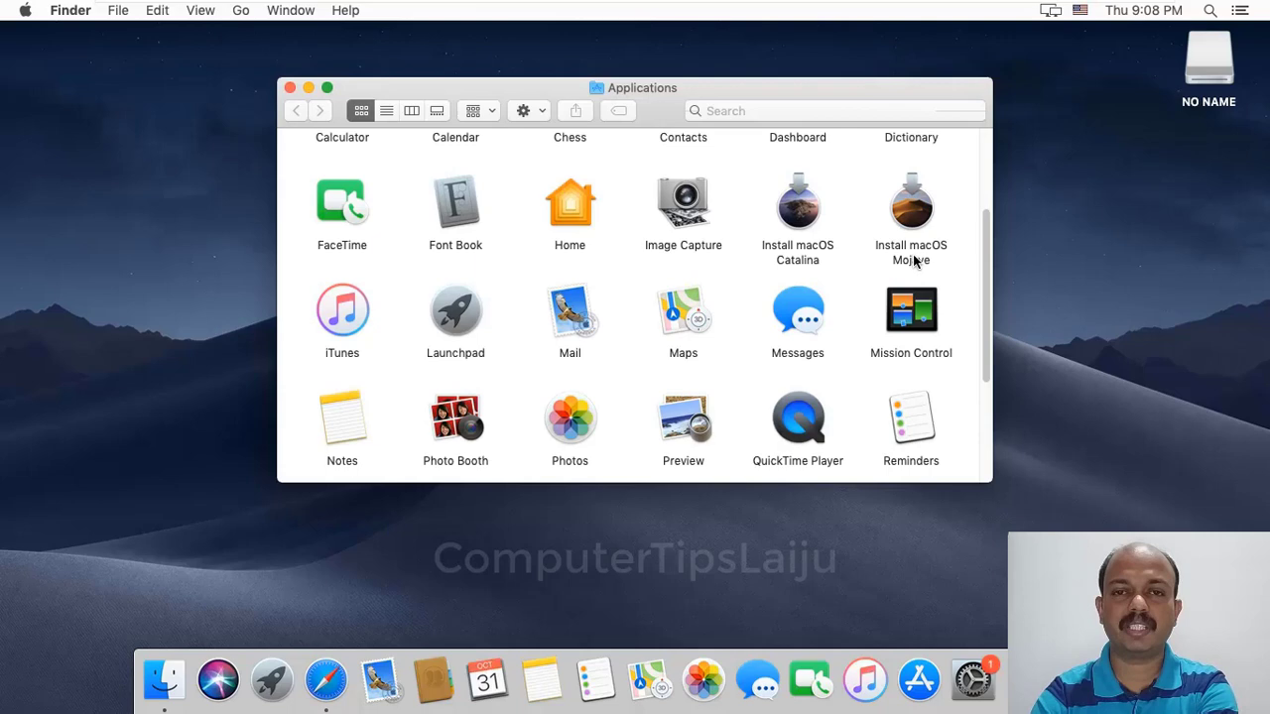
{"action": "left_click", "coordinate": [798, 223]}
{"action": "right_click", "coordinate": [796, 218]}
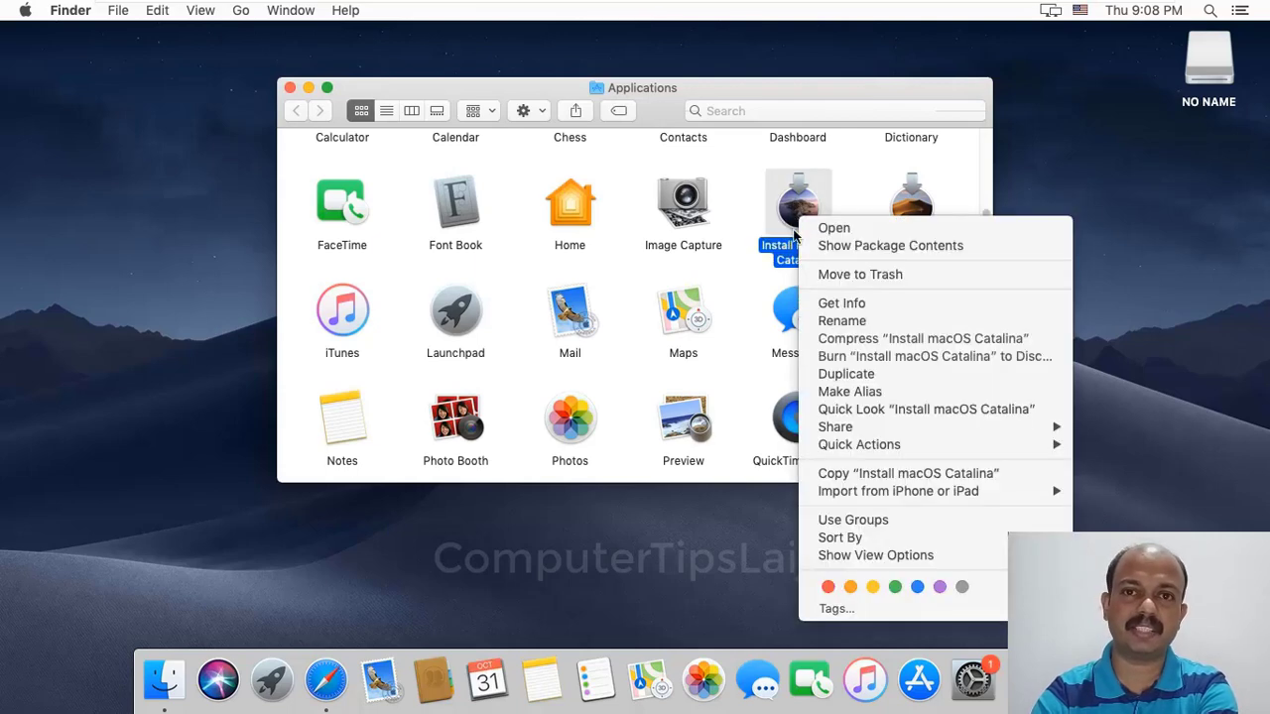
{"action": "left_click", "coordinate": [858, 301]}
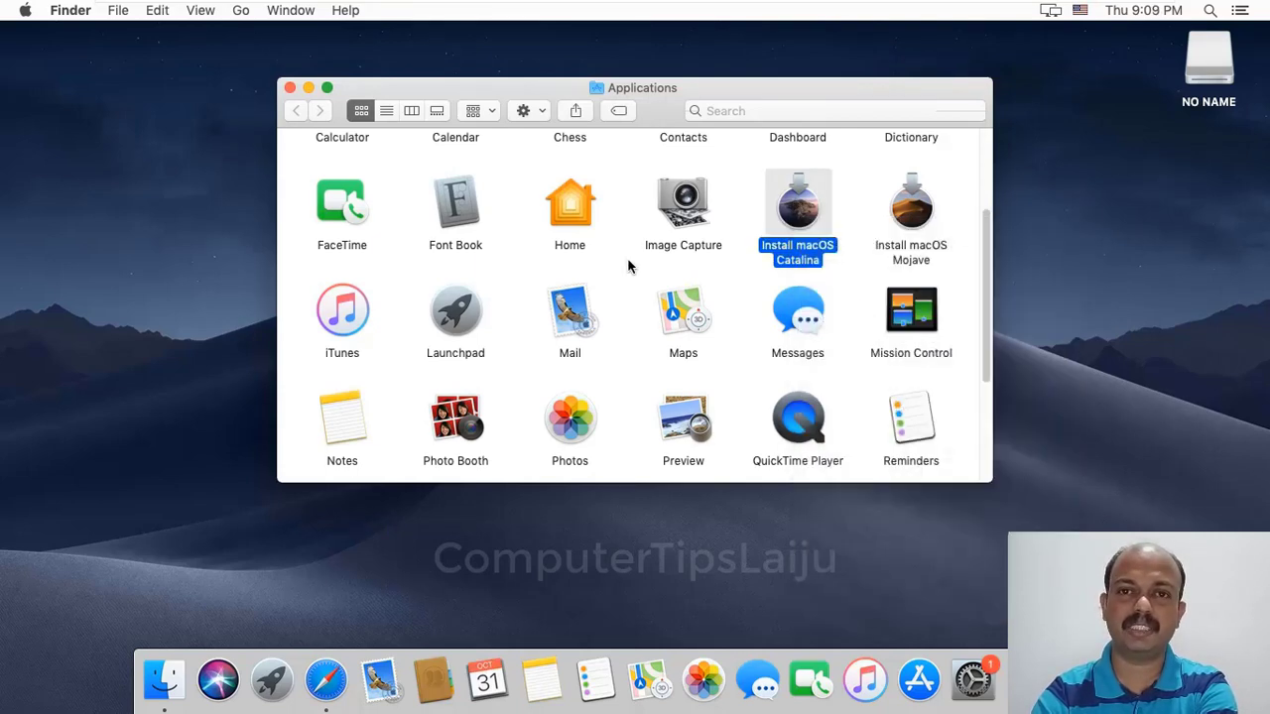
- Close the open windows and rename the NO NAME USB drive to CATALINA
{"action": "left_click", "coordinate": [22, 42]}
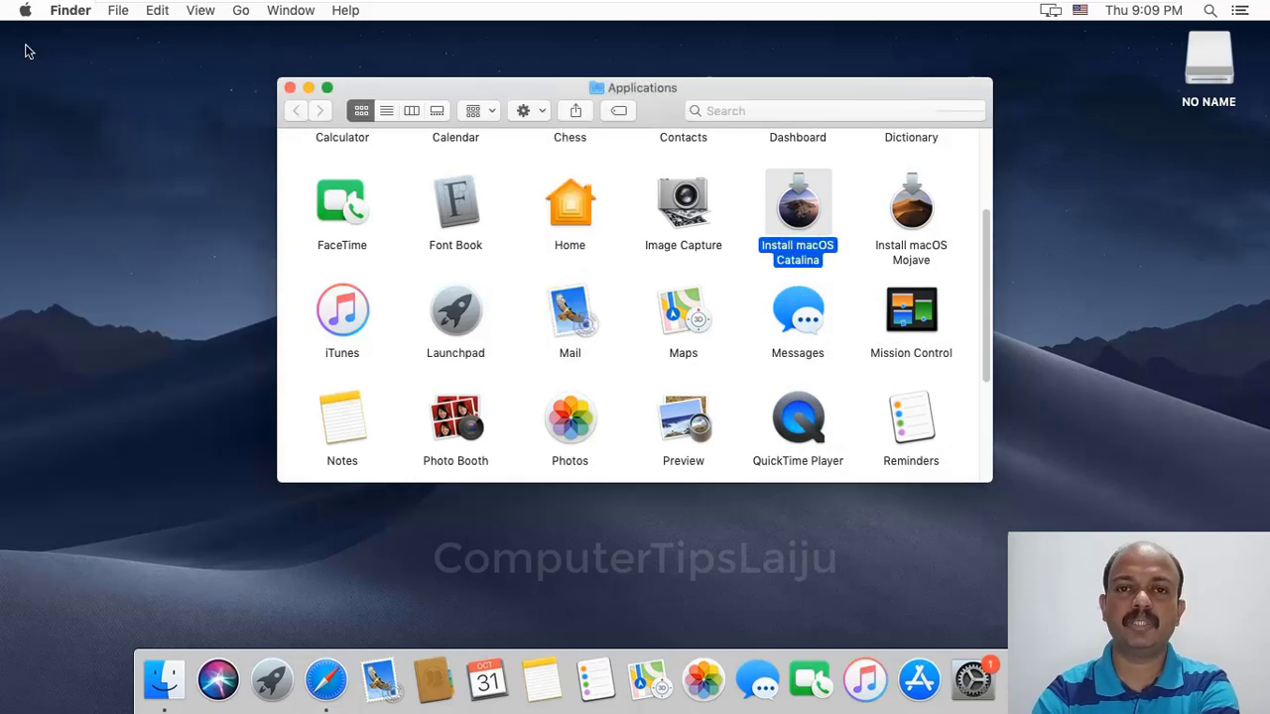
{"action": "left_click", "coordinate": [289, 88]}
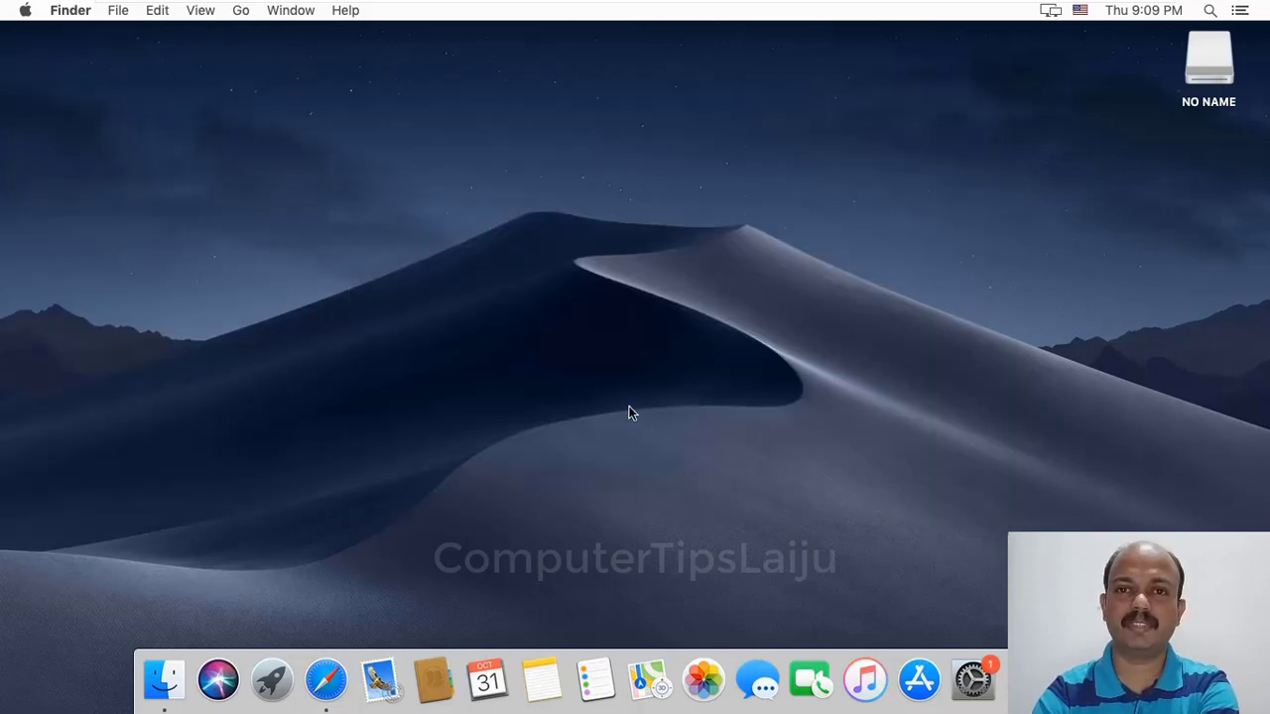
{"action": "left_click", "coordinate": [1210, 103]}
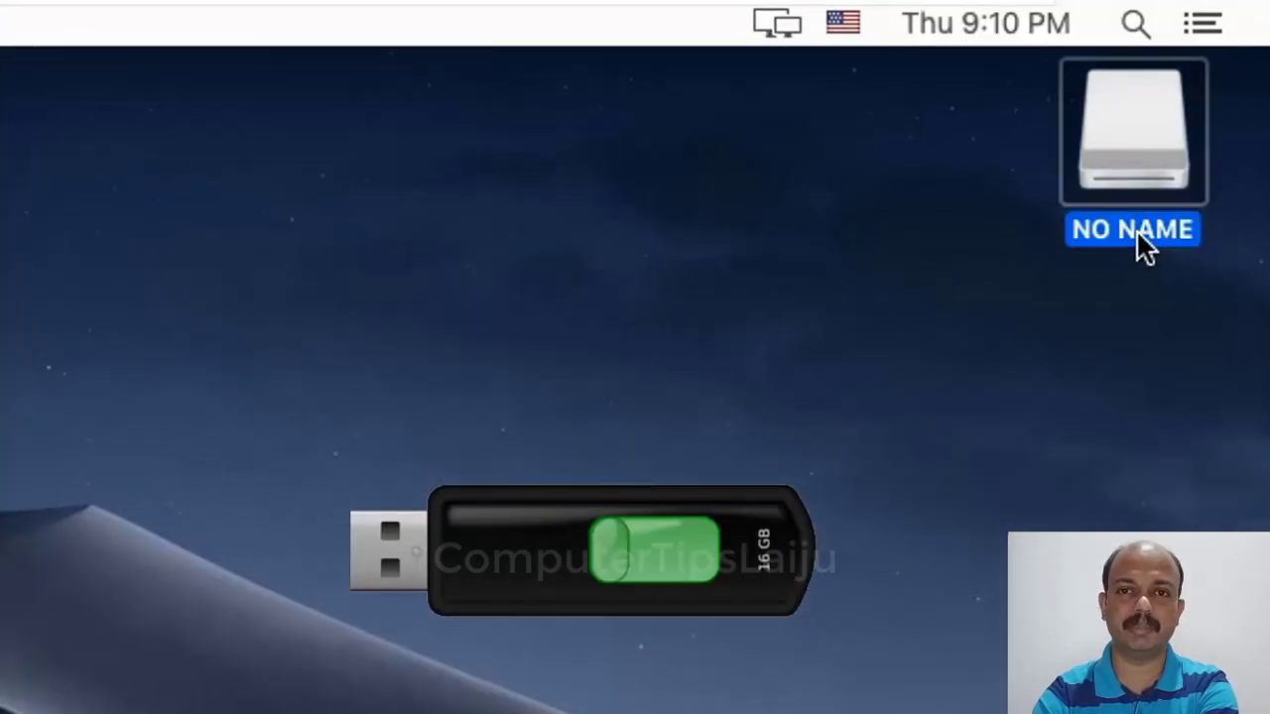
{"action": "right_click", "coordinate": [1139, 239]}
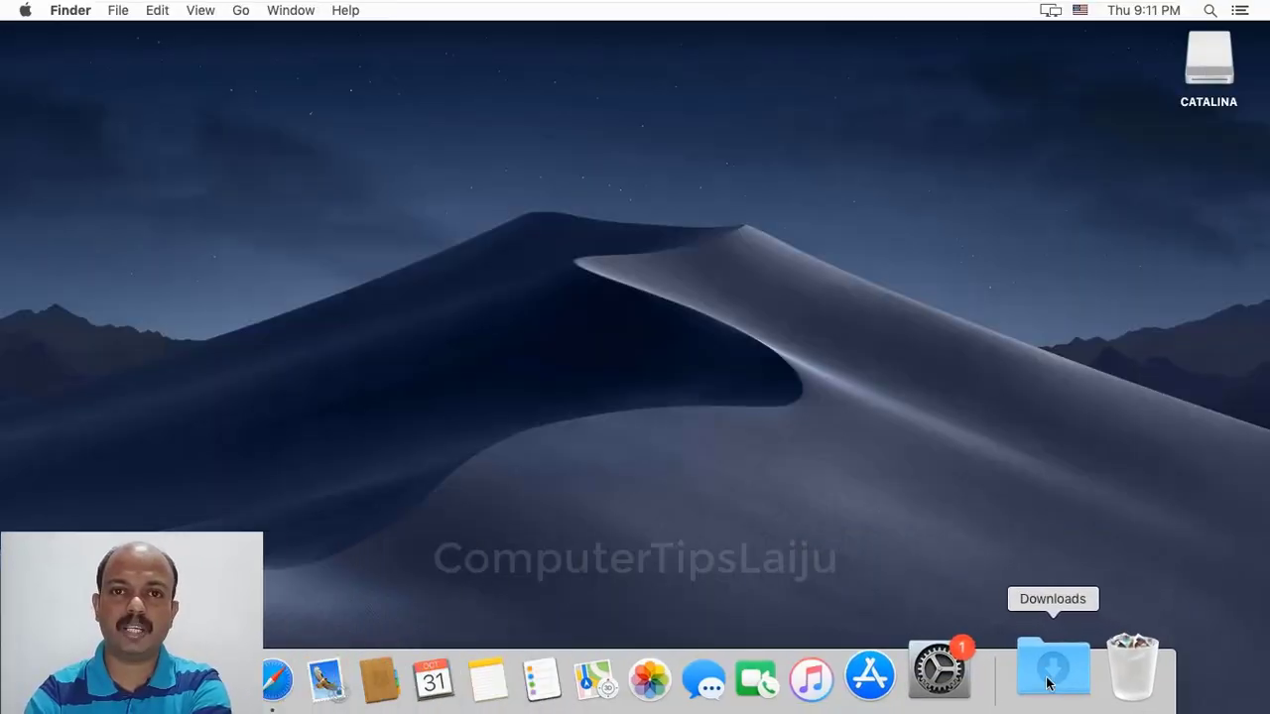
- Launch Install Disk Creator from Downloads and pick CATALINA as the target volume
{"action": "left_click", "coordinate": [1048, 681]}
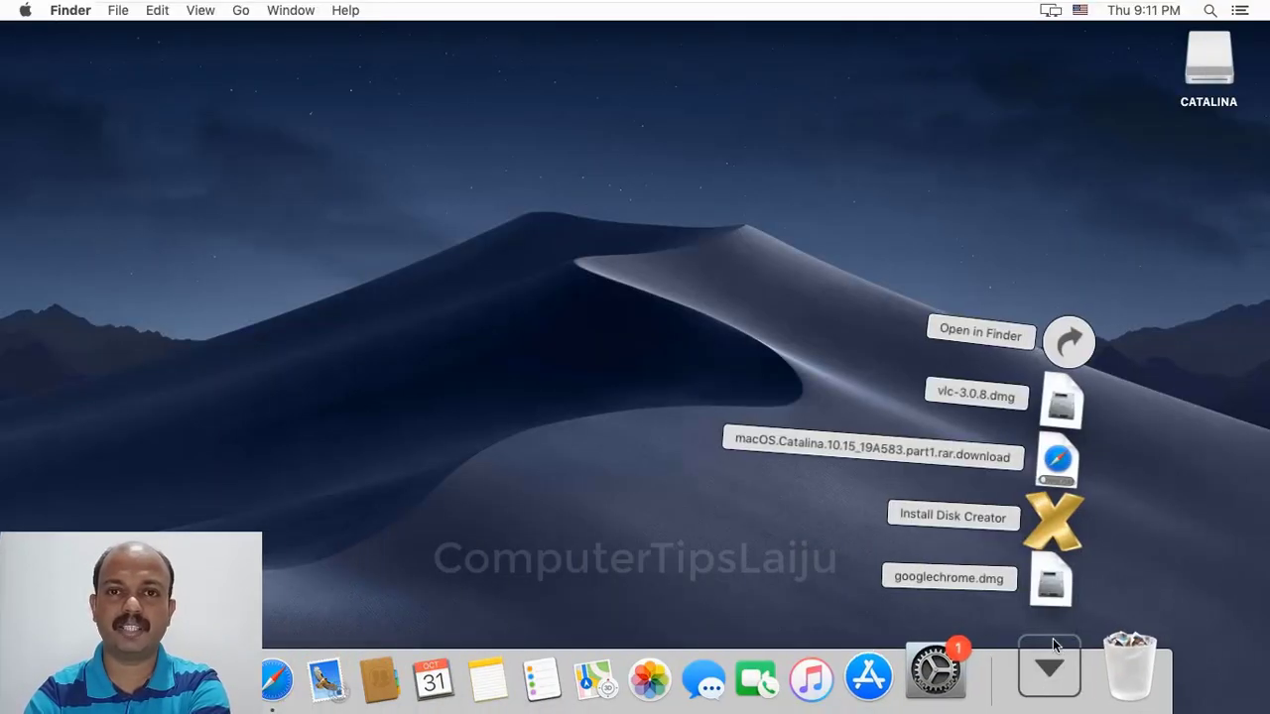
{"action": "left_click", "coordinate": [1059, 527]}
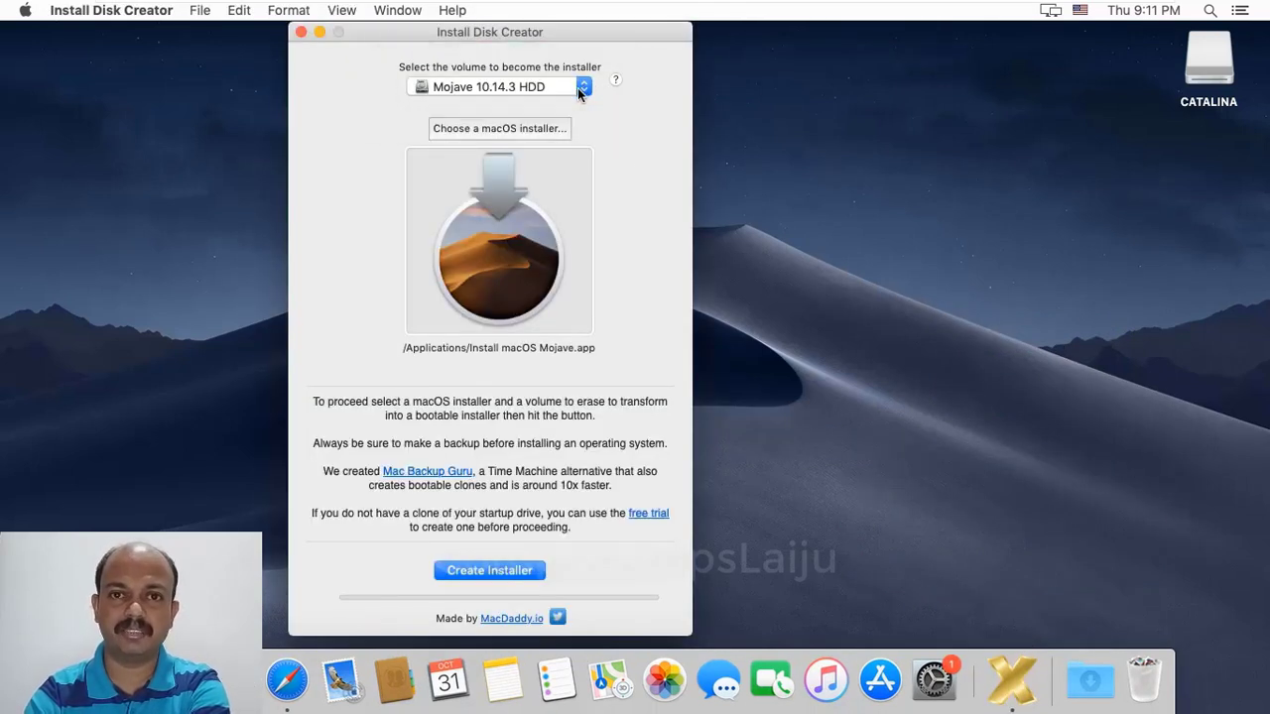
{"action": "left_click", "coordinate": [580, 89]}
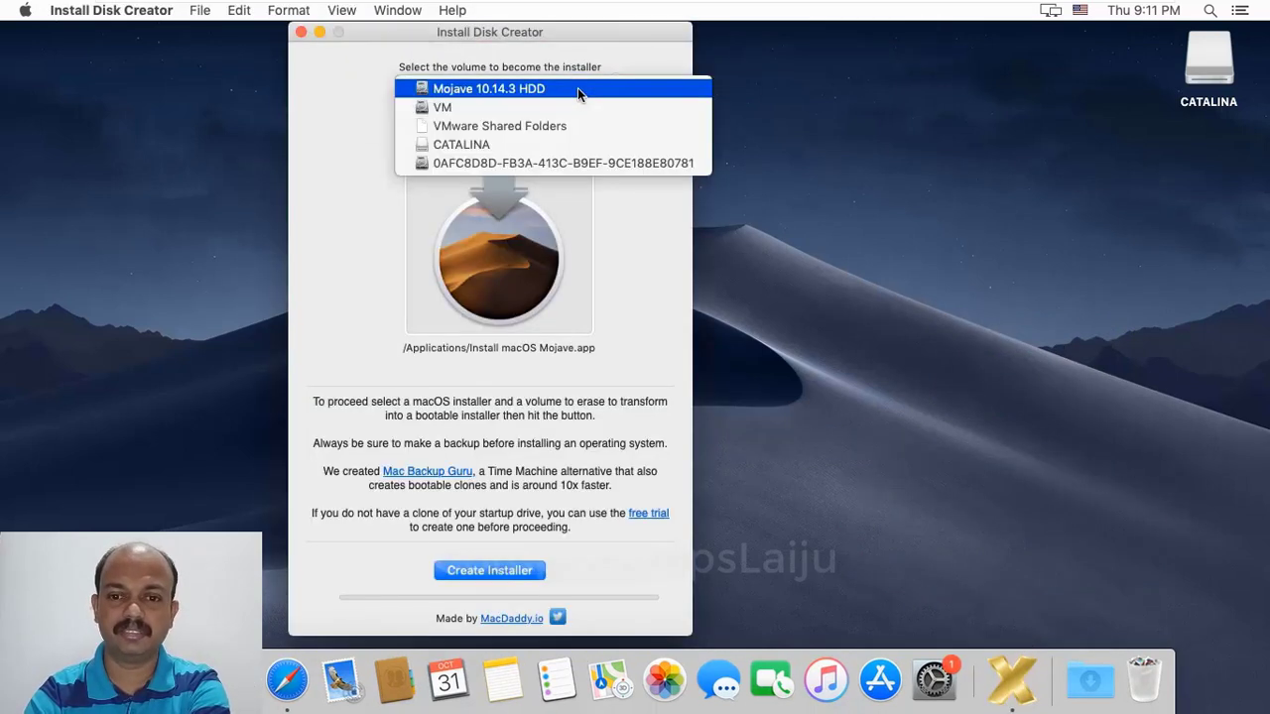
{"action": "left_click", "coordinate": [455, 145]}
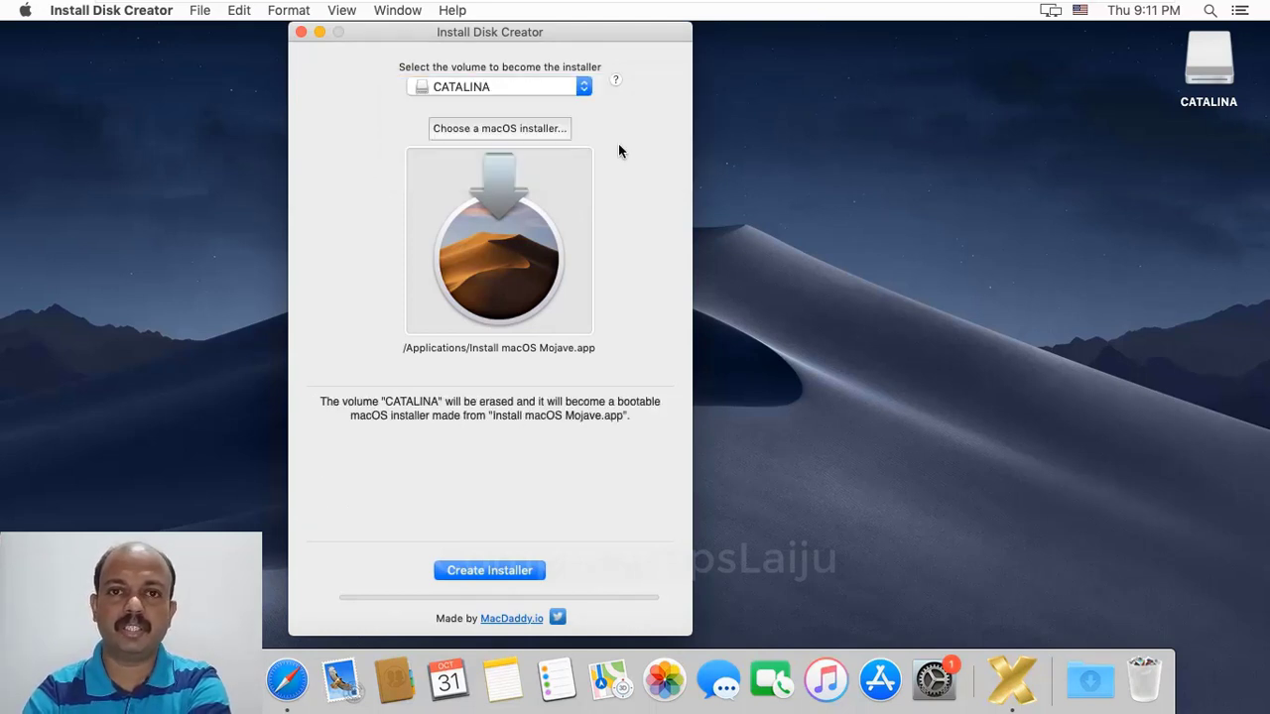
- Choose Install macOS Catalina.app as the source installer
{"action": "left_click", "coordinate": [508, 128]}
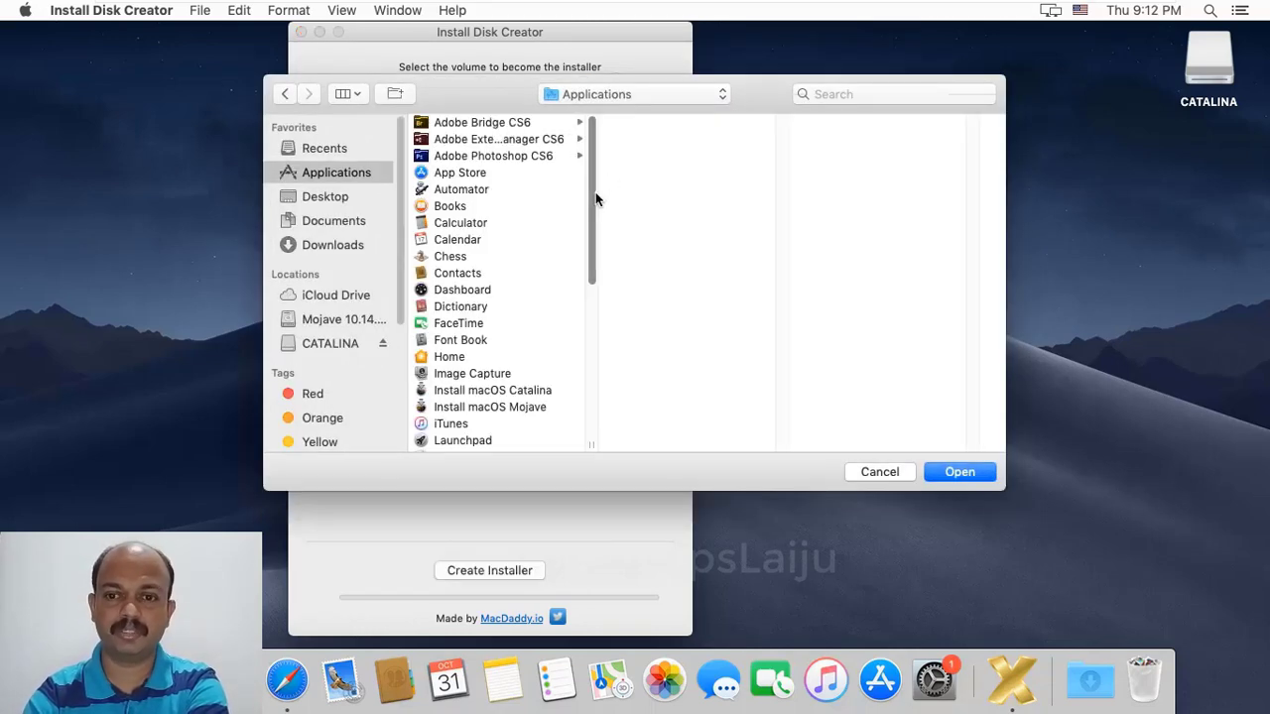
{"action": "scroll", "coordinate": [592, 204], "scroll_direction": "down", "scroll_amount": 5}
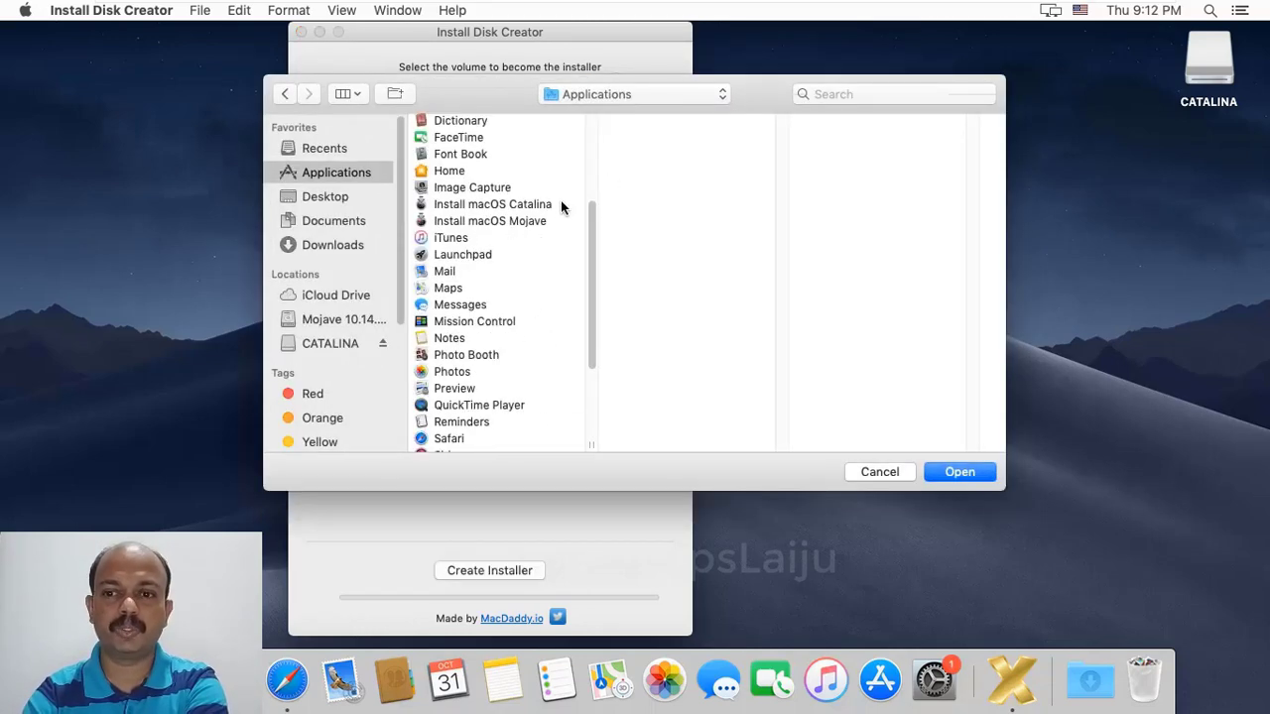
{"action": "left_click", "coordinate": [492, 205]}
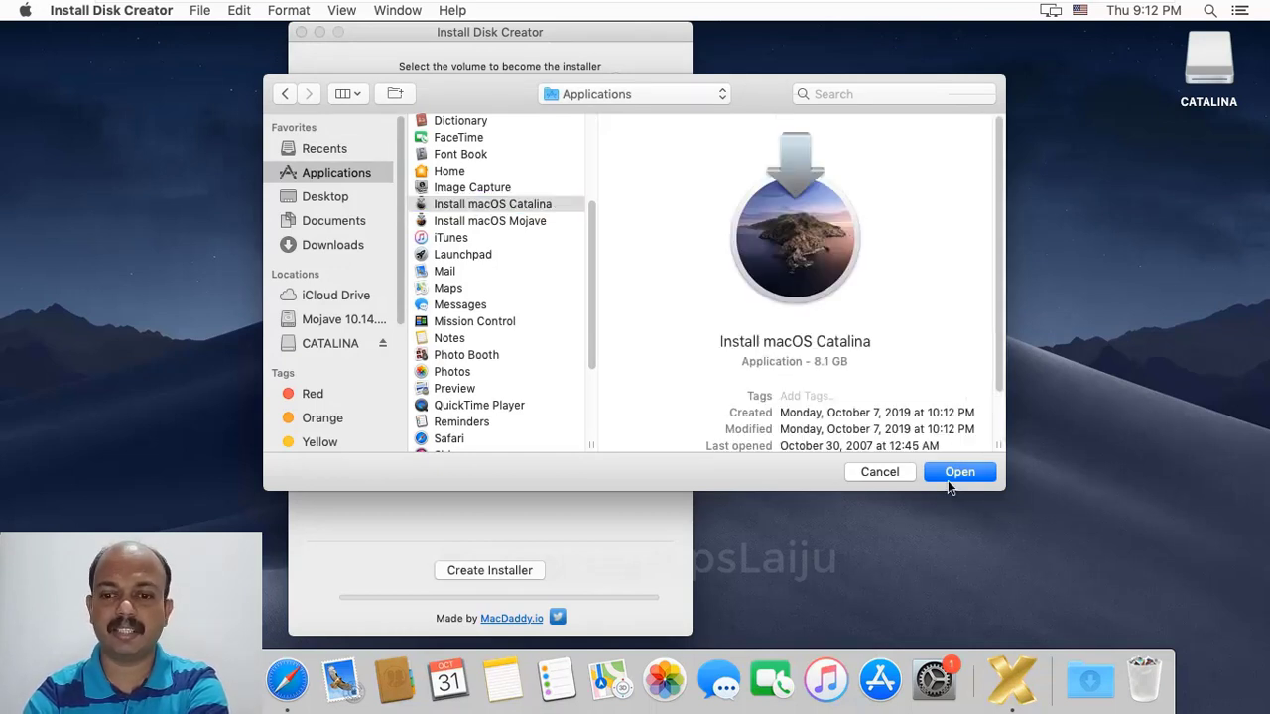
{"action": "left_click", "coordinate": [959, 474]}
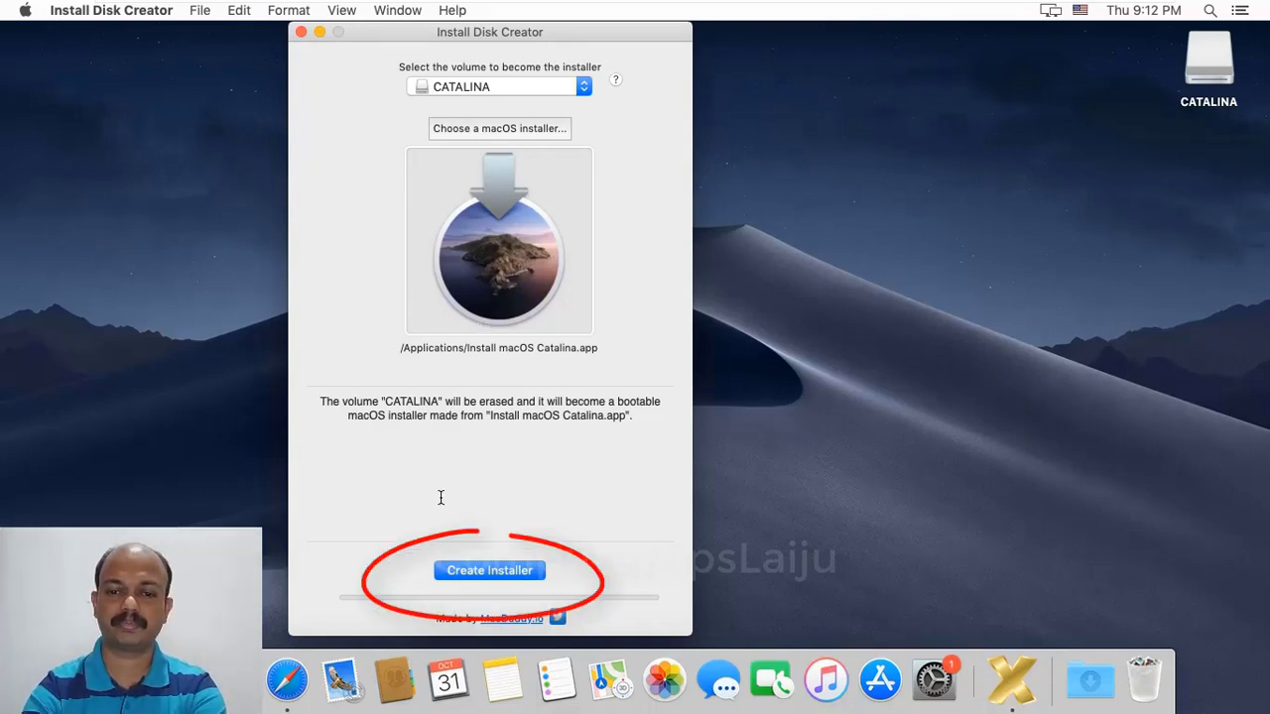
- Create the installer on CATALINA, approving the disk erase and authorizing with the admin password
{"action": "left_click", "coordinate": [489, 568]}
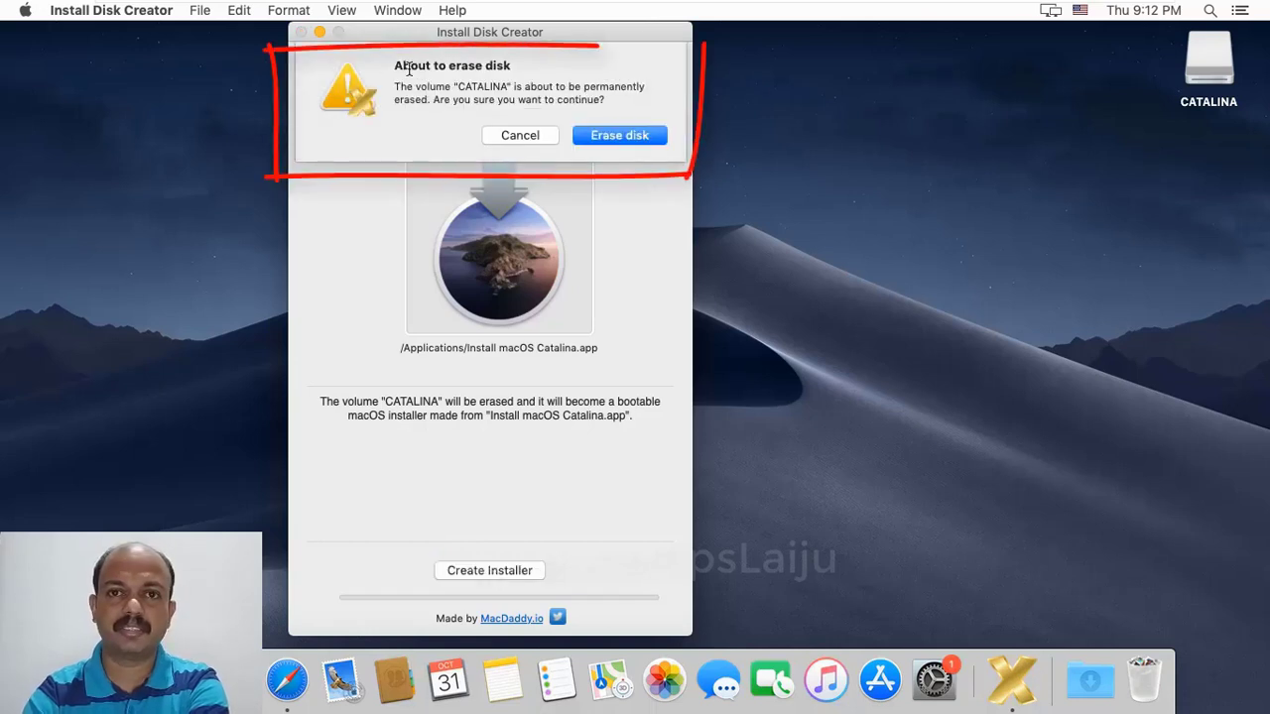
{"action": "left_click", "coordinate": [621, 136]}
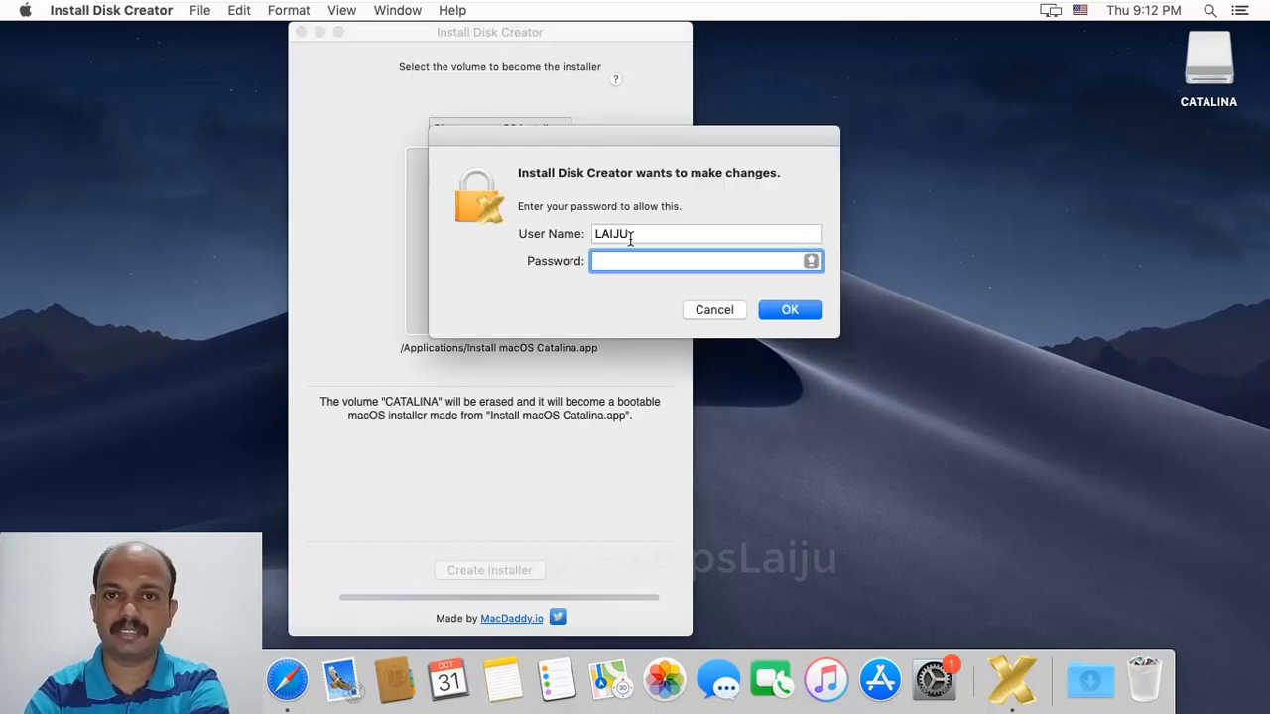
{"action": "type", "text": "************"}
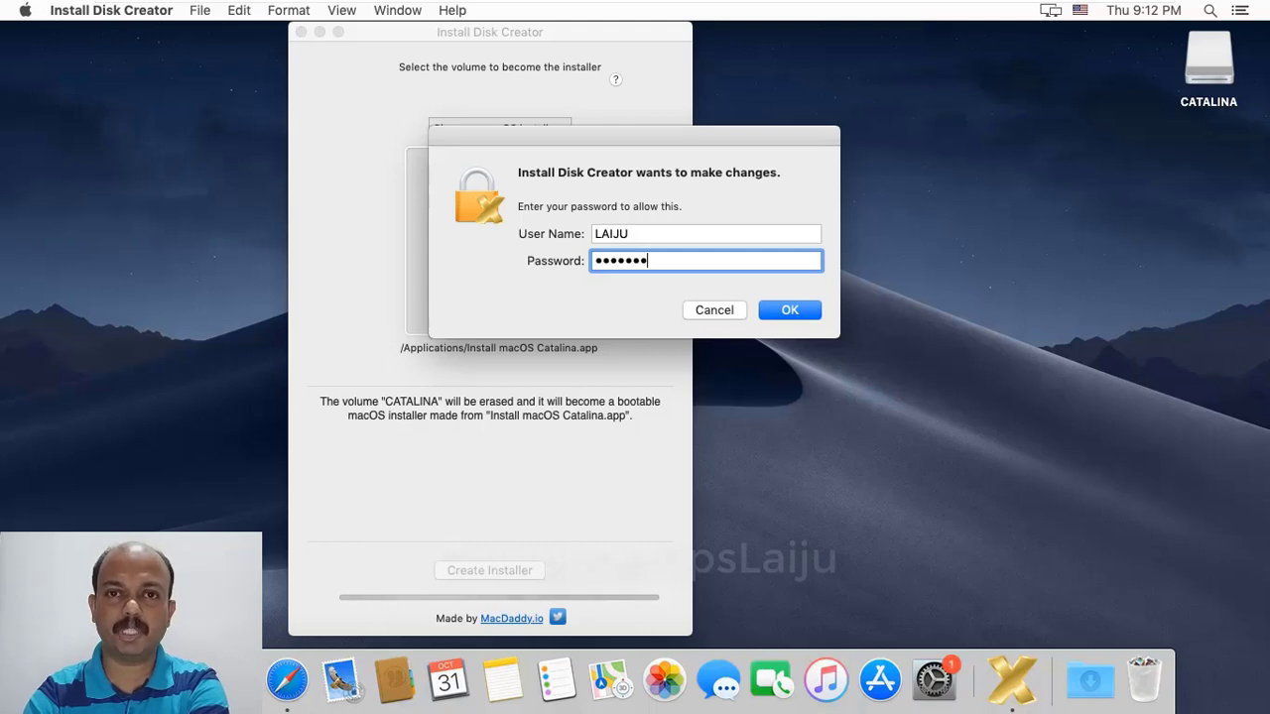
{"action": "left_click", "coordinate": [791, 310]}
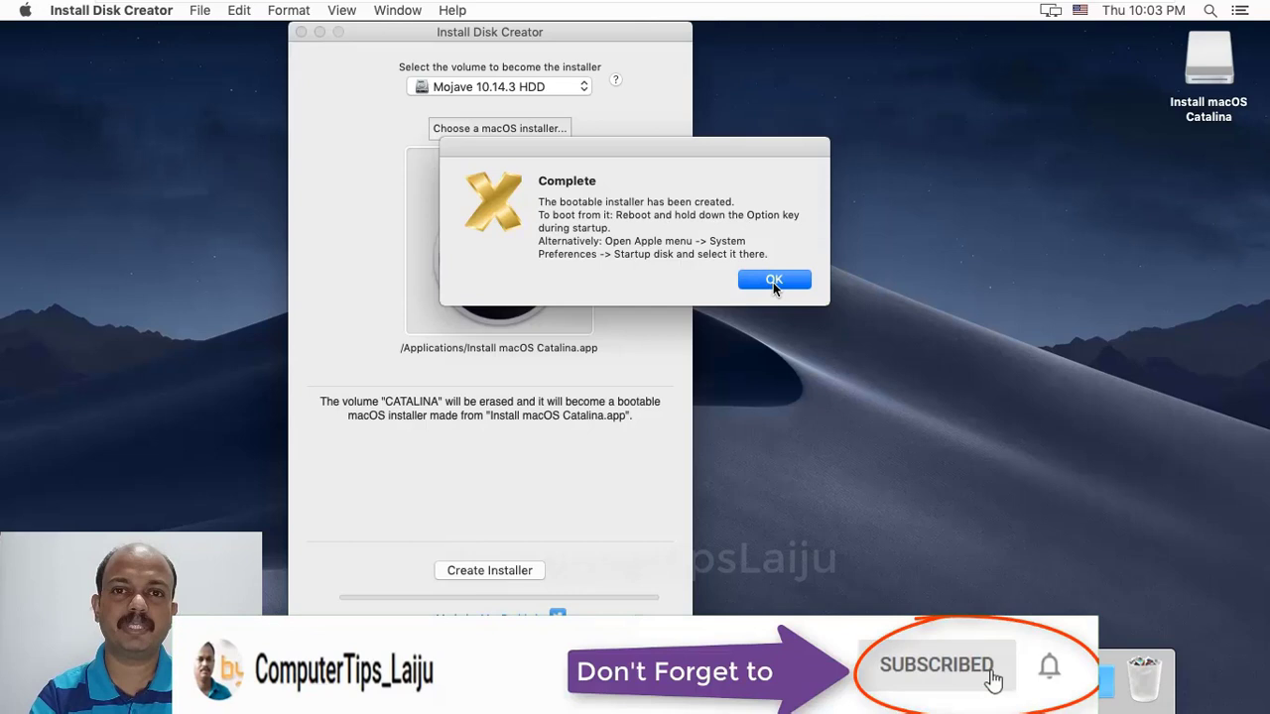
- Dismiss the Complete message once the Install macOS Catalina USB installer is built
{"action": "left_click", "coordinate": [773, 281]}
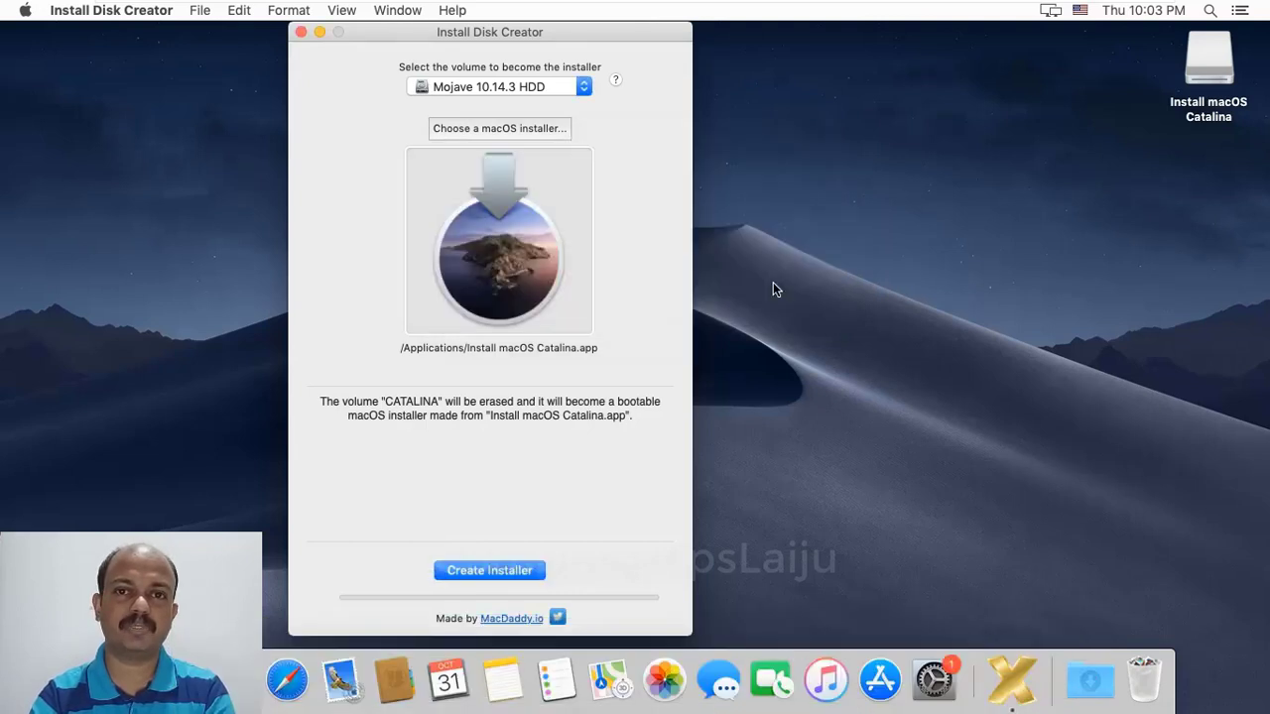